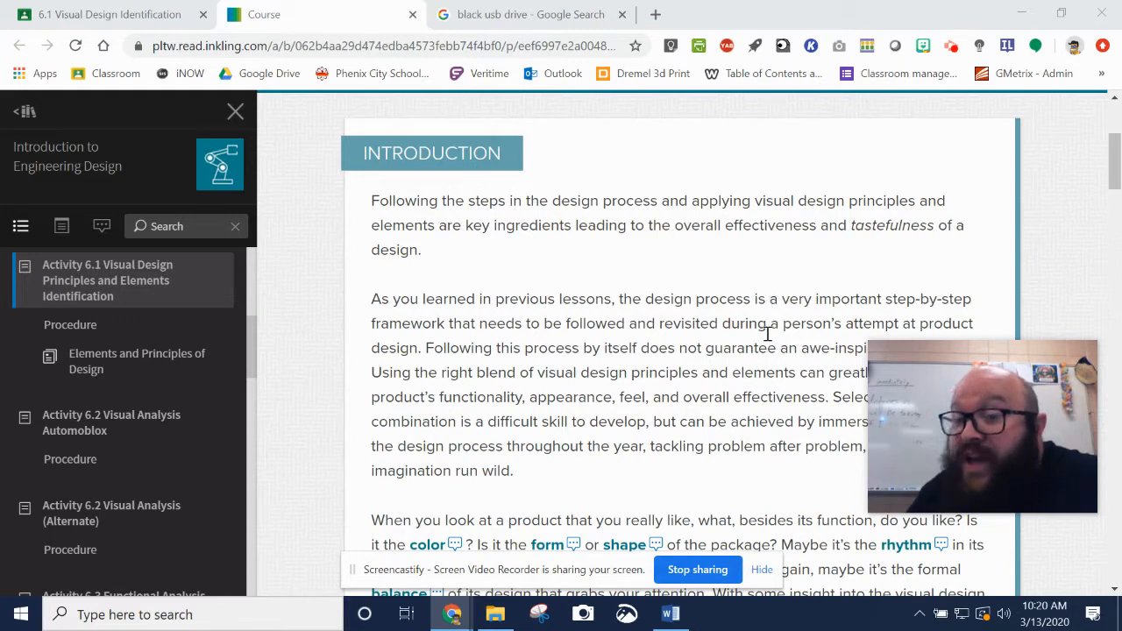
- Switch to Word and review the example entries in the Visual Design Principles and Elements Matrix
click(671, 611)
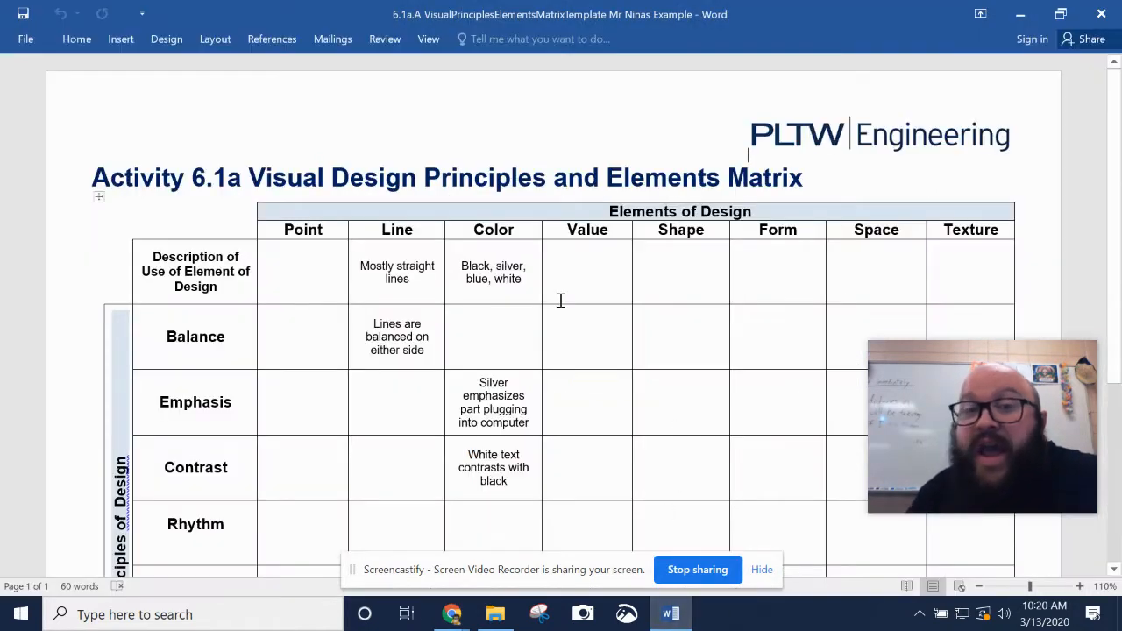
scroll(442, 263, down, 5)
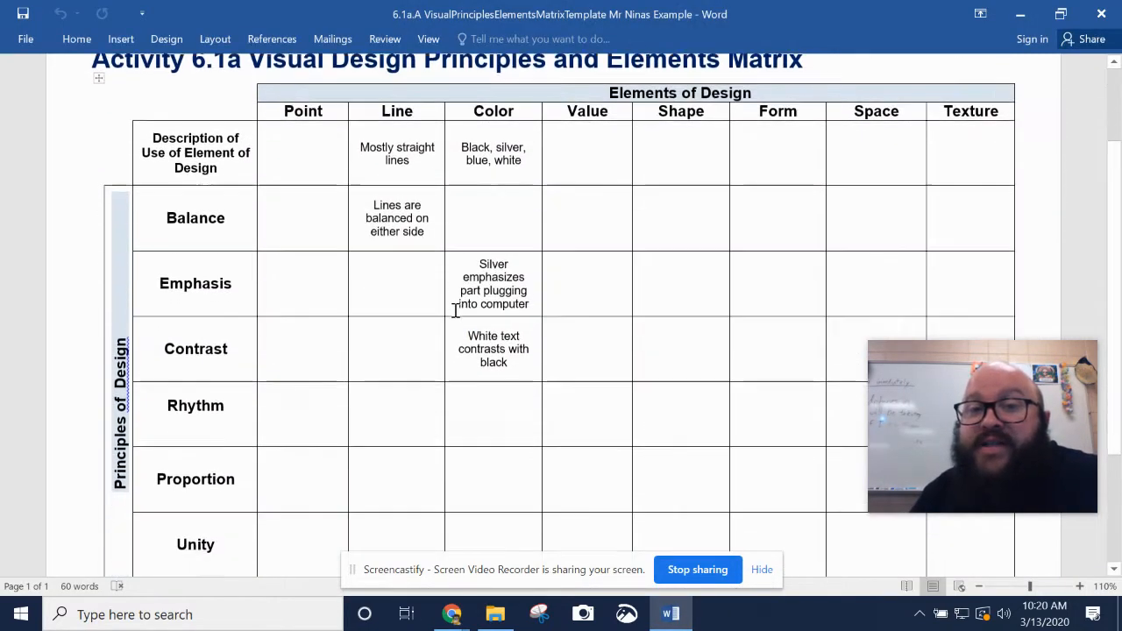
scroll(458, 326, up, 2)
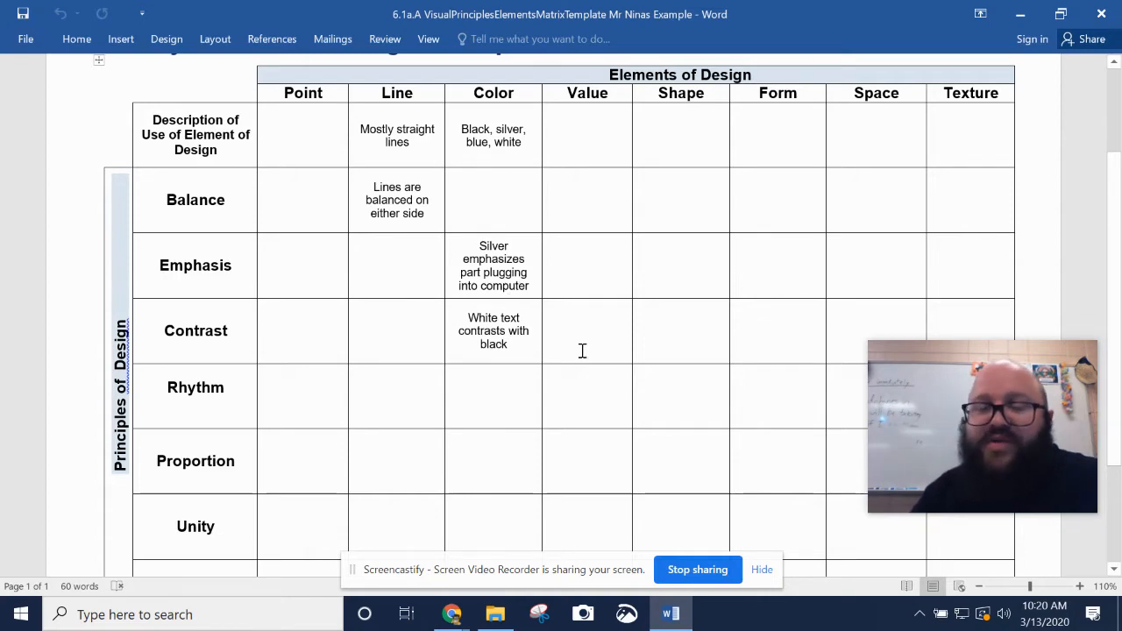
click(671, 614)
- Examine an enlarged view of the sample Visual Design poster on the Activity 6.1 course page
scroll(539, 303, down, 10)
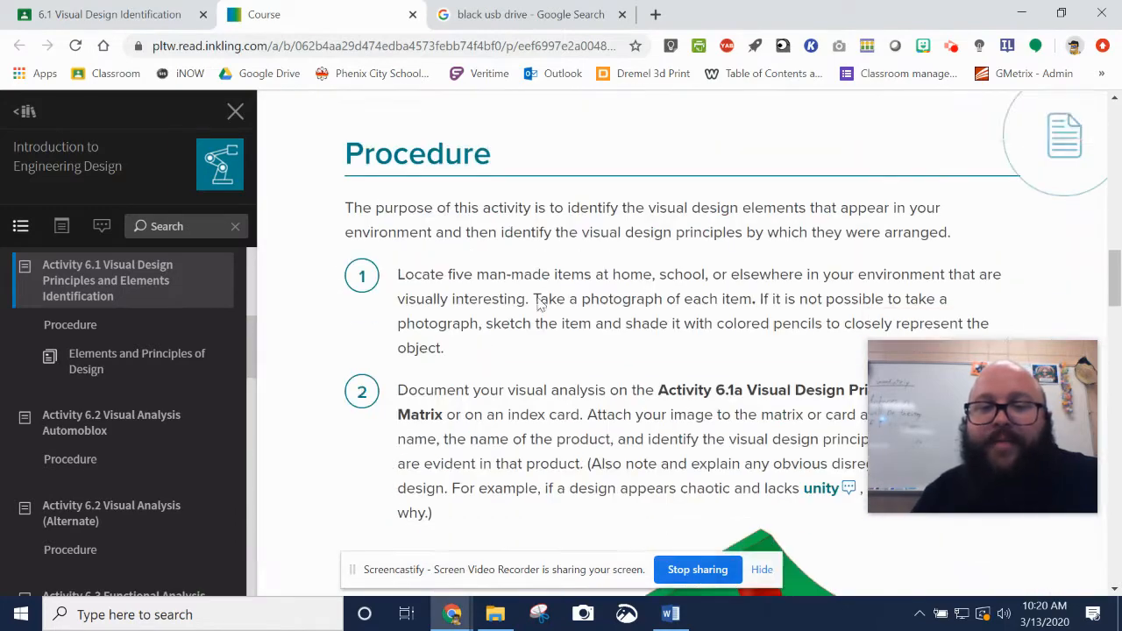
scroll(540, 300, down, 20)
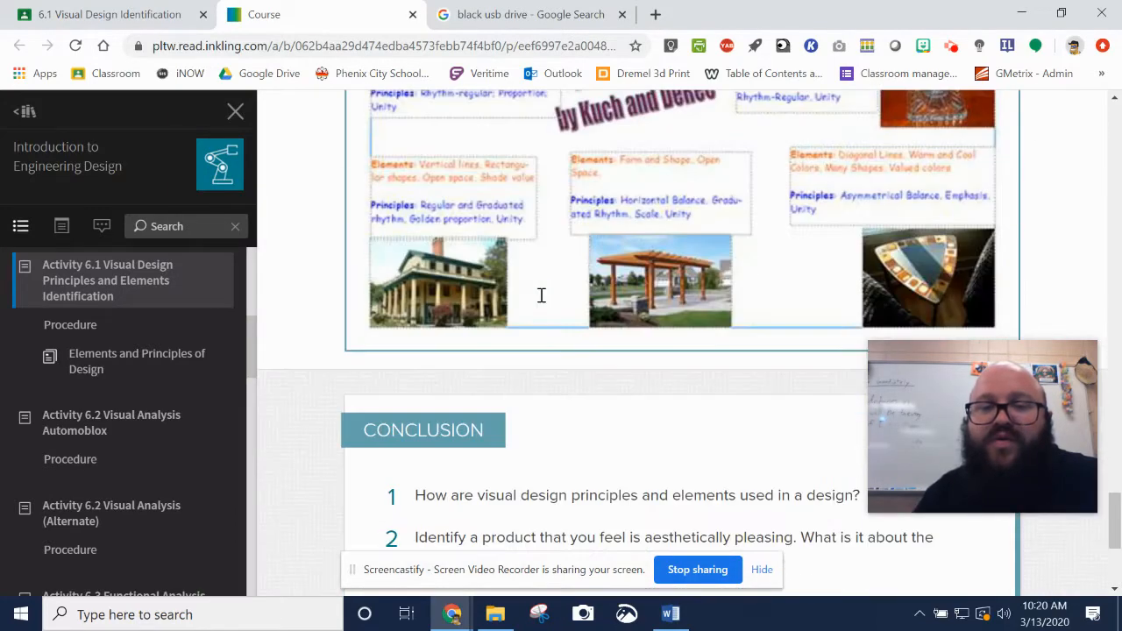
scroll(539, 295, up, 4)
click(594, 273)
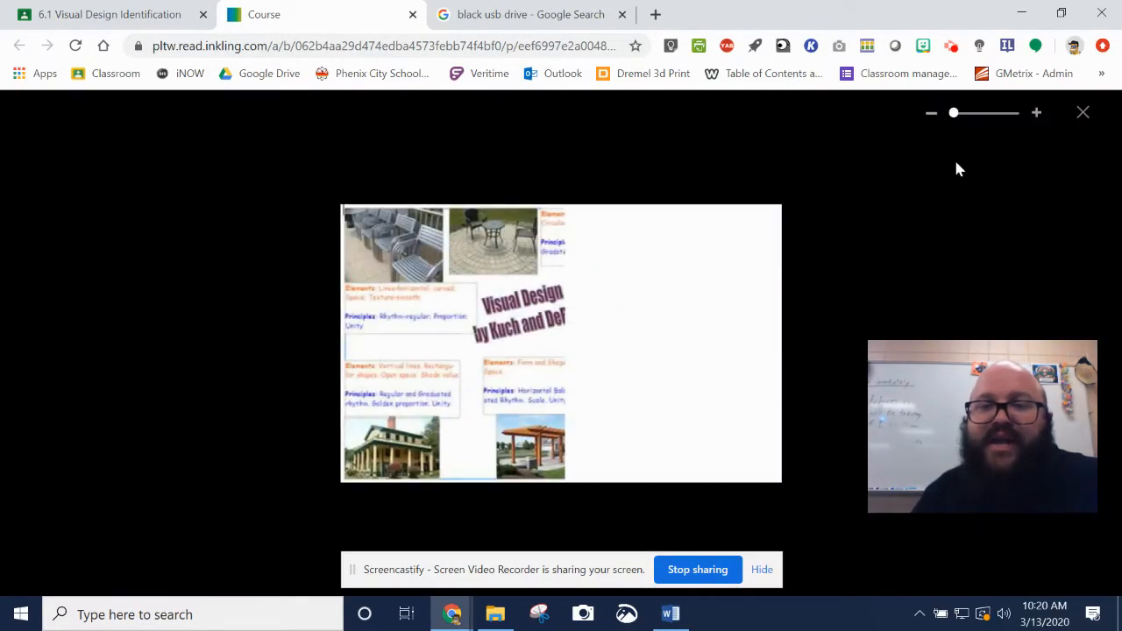
click(1037, 115)
click(1037, 115)
click(1038, 115)
click(1038, 115)
click(1037, 115)
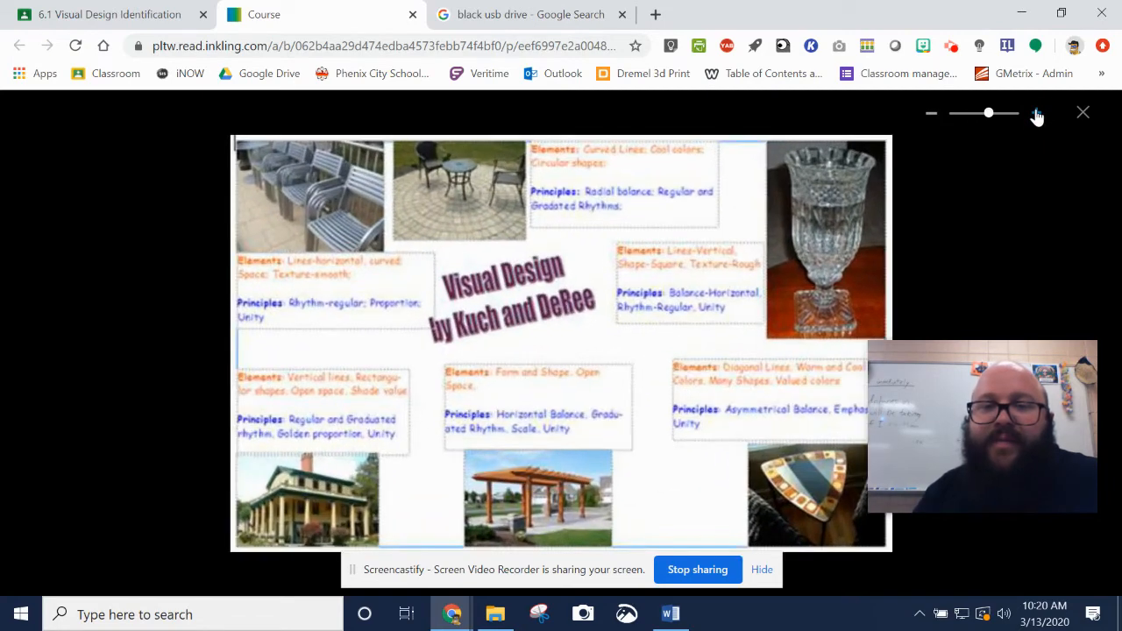
click(1037, 115)
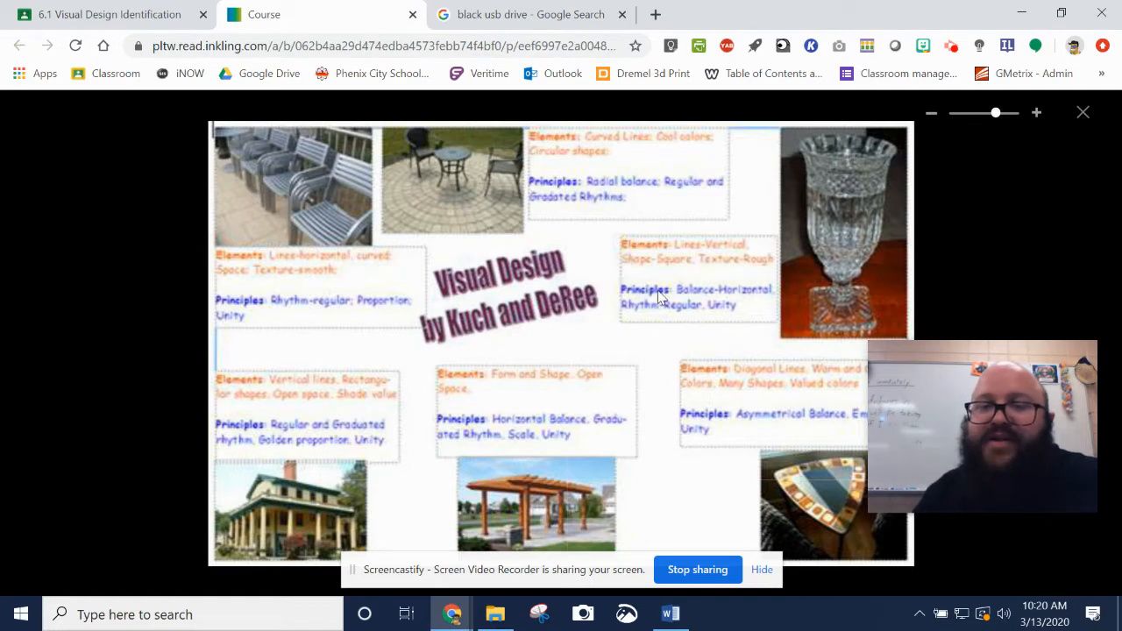
click(1083, 112)
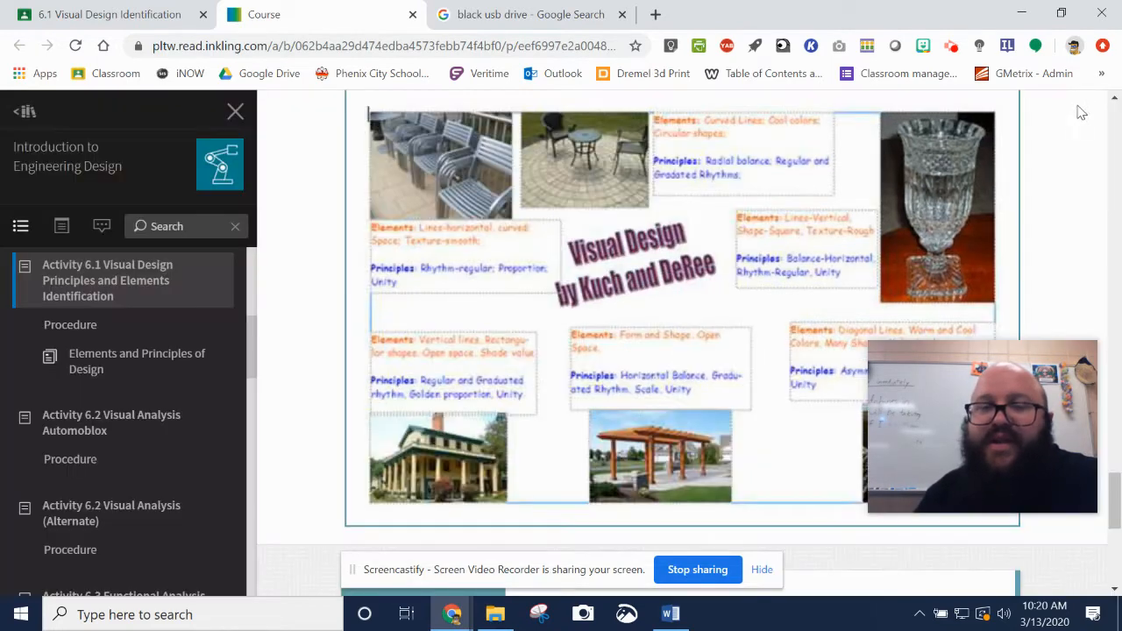
- Open the Elements of Design Poster drawing attached to the 6.1 Visual Design Identification assignment in Google Classroom
scroll(631, 386, up, 5)
scroll(632, 386, up, 6)
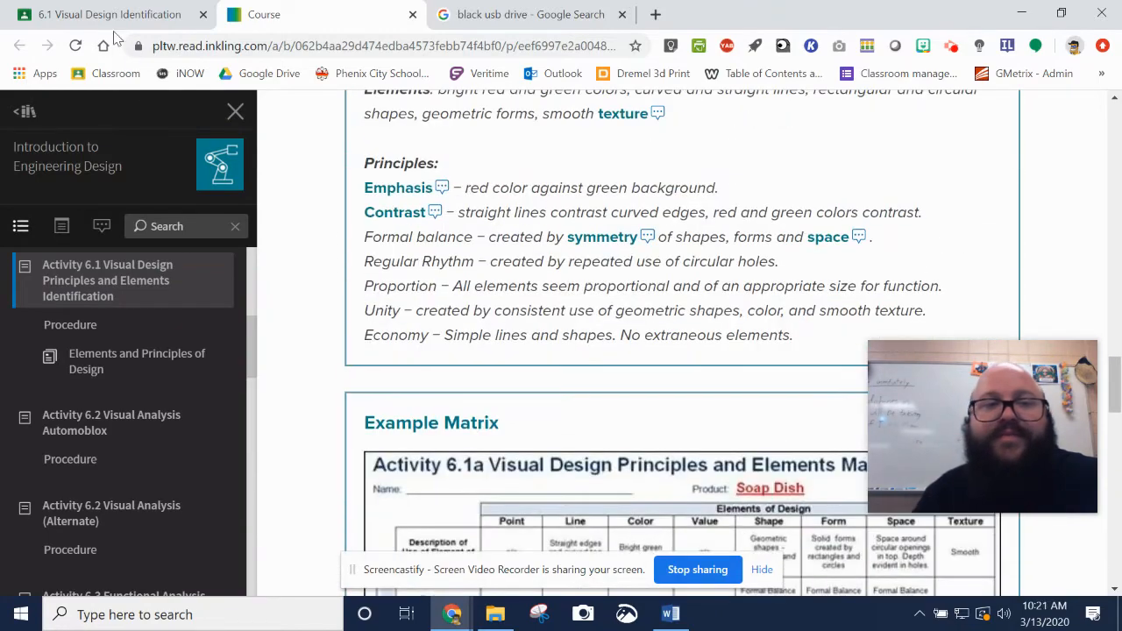
click(165, 18)
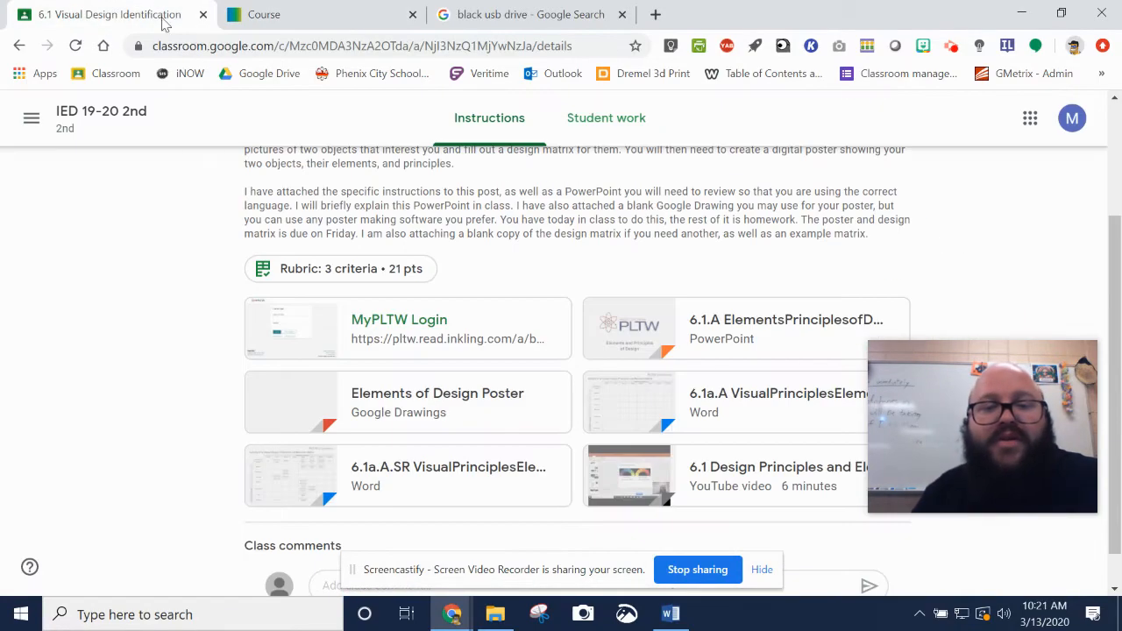
click(478, 415)
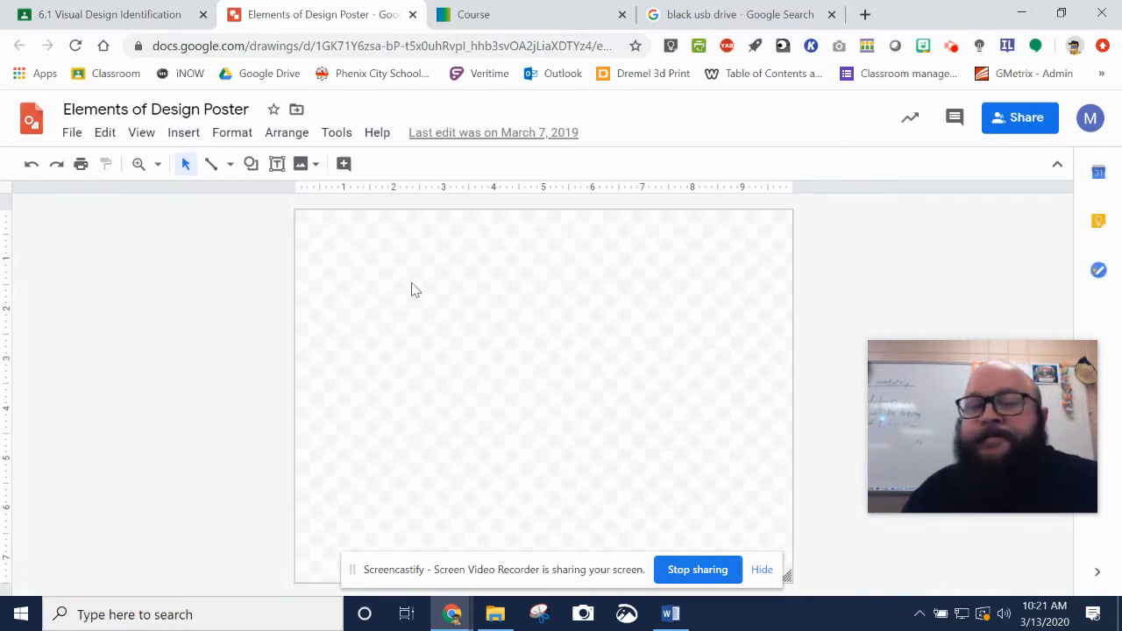
- Add a text box in the middle of the canvas with the title "Design Elements Poster" and the author's name on a second line
click(278, 164)
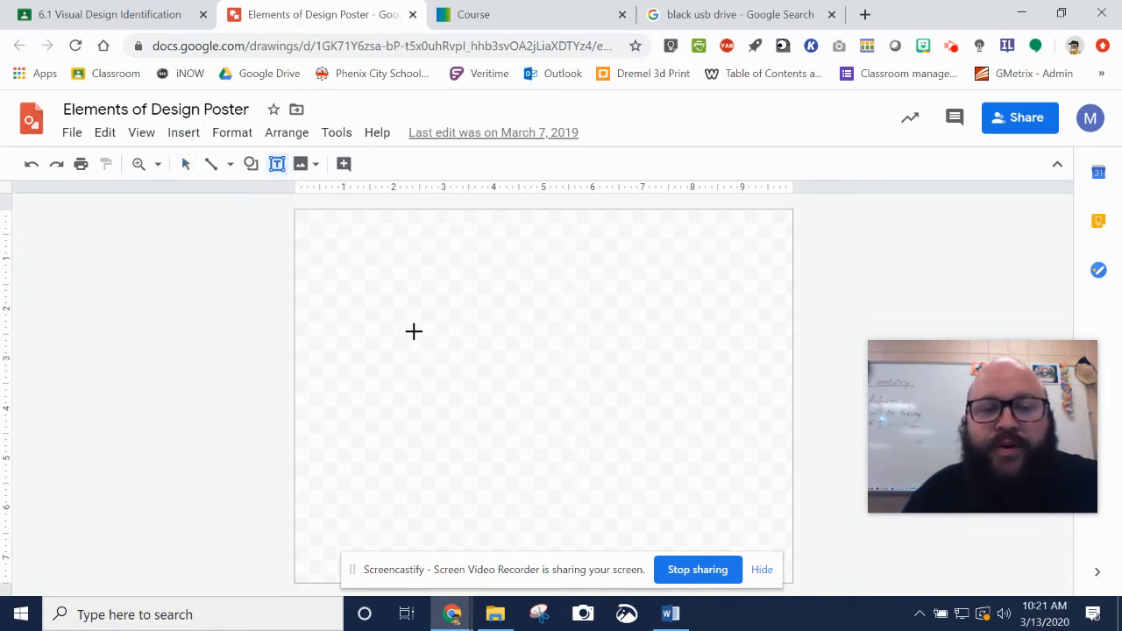
drag(414, 330, 709, 446)
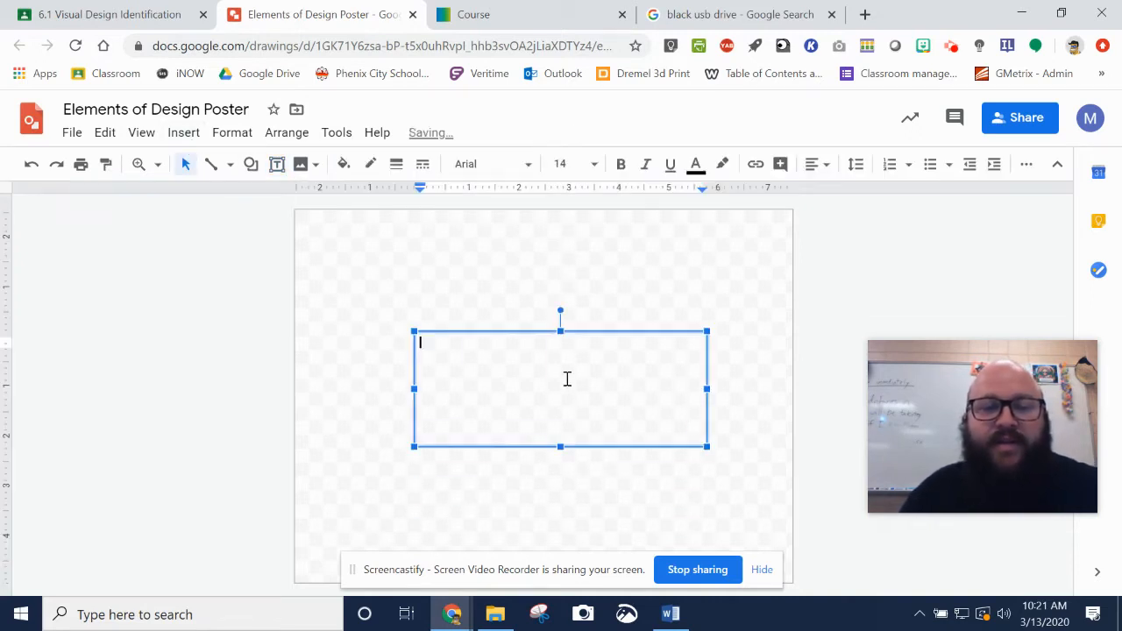
text(Design El)
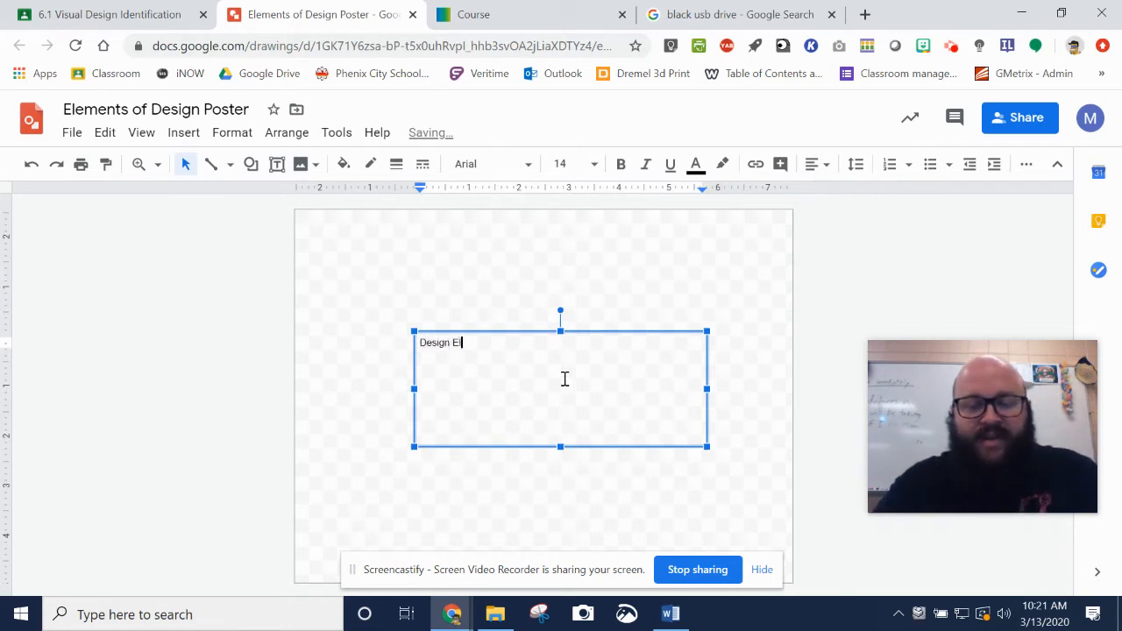
text(ements Poste)
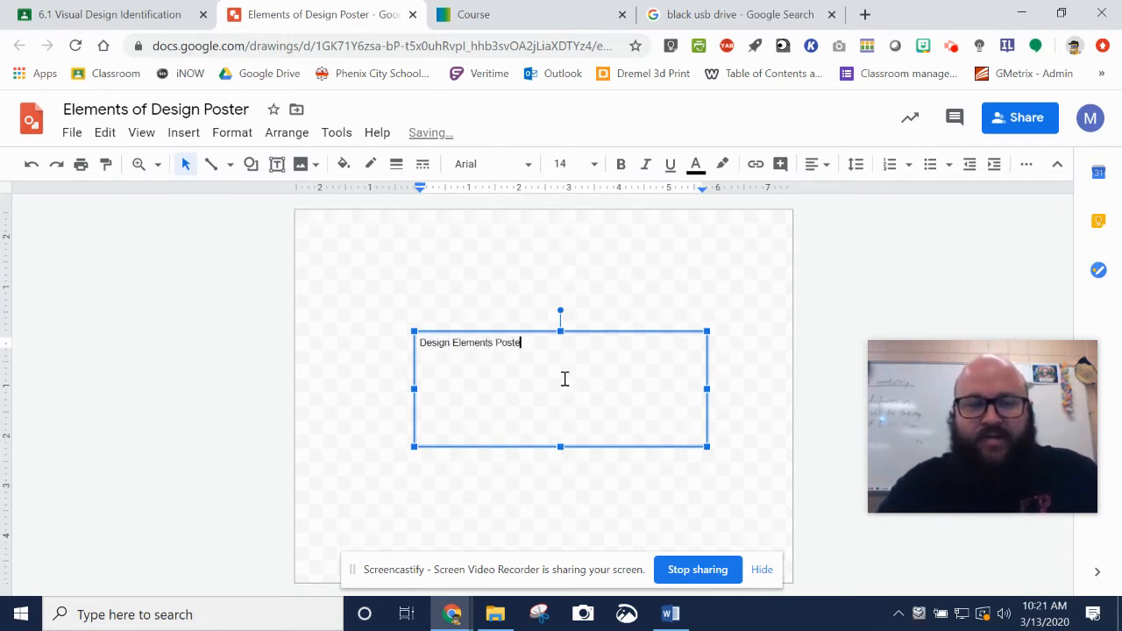
text(r)
key(Return)
text(Mr Ni)
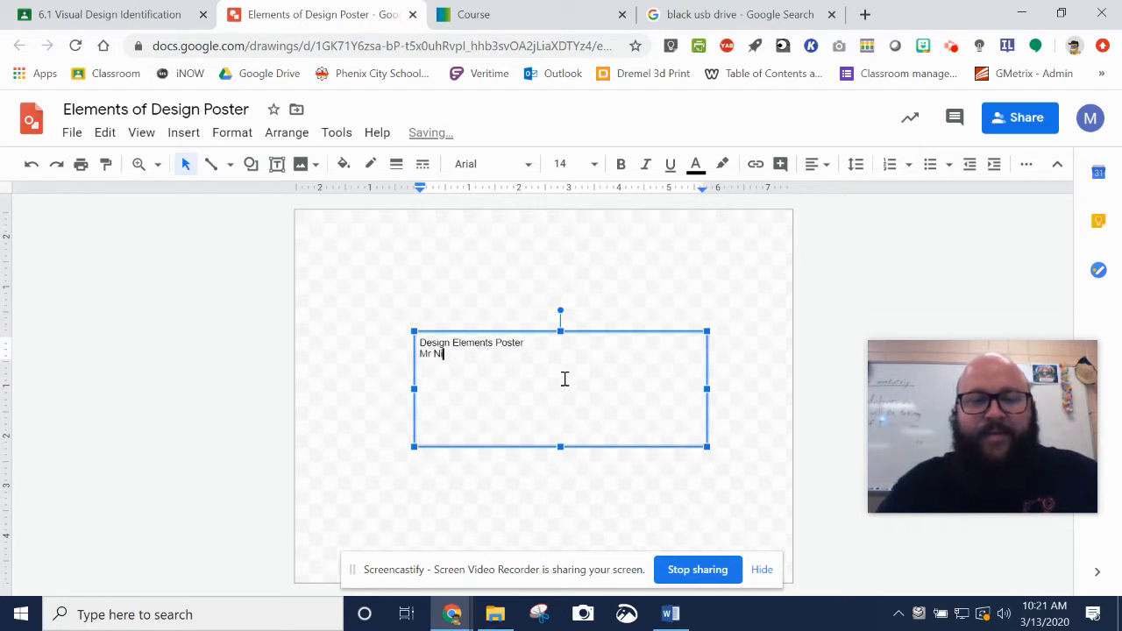
text(nas)
- Center both lines of the title text and set their font size to 36
key(ctrl+a)
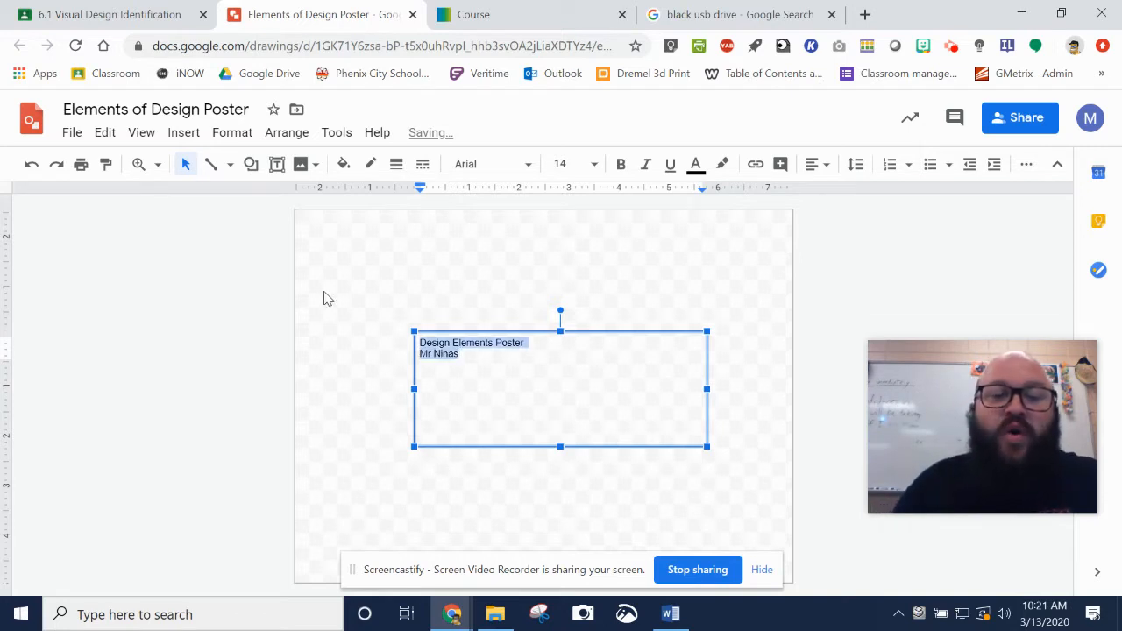
click(815, 167)
click(840, 193)
click(594, 166)
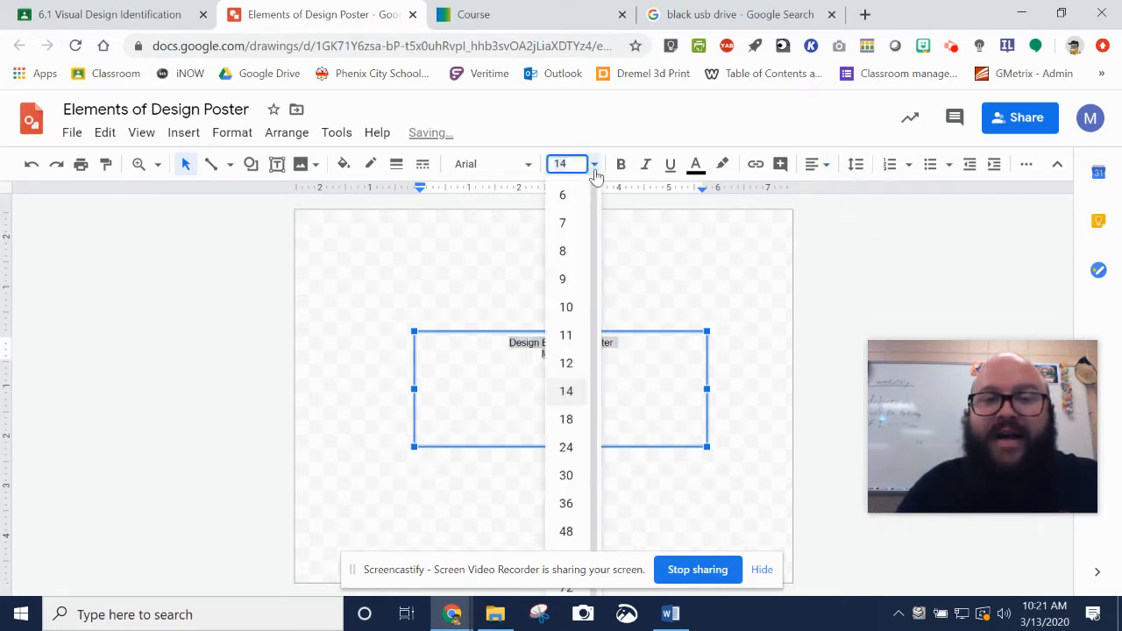
click(566, 503)
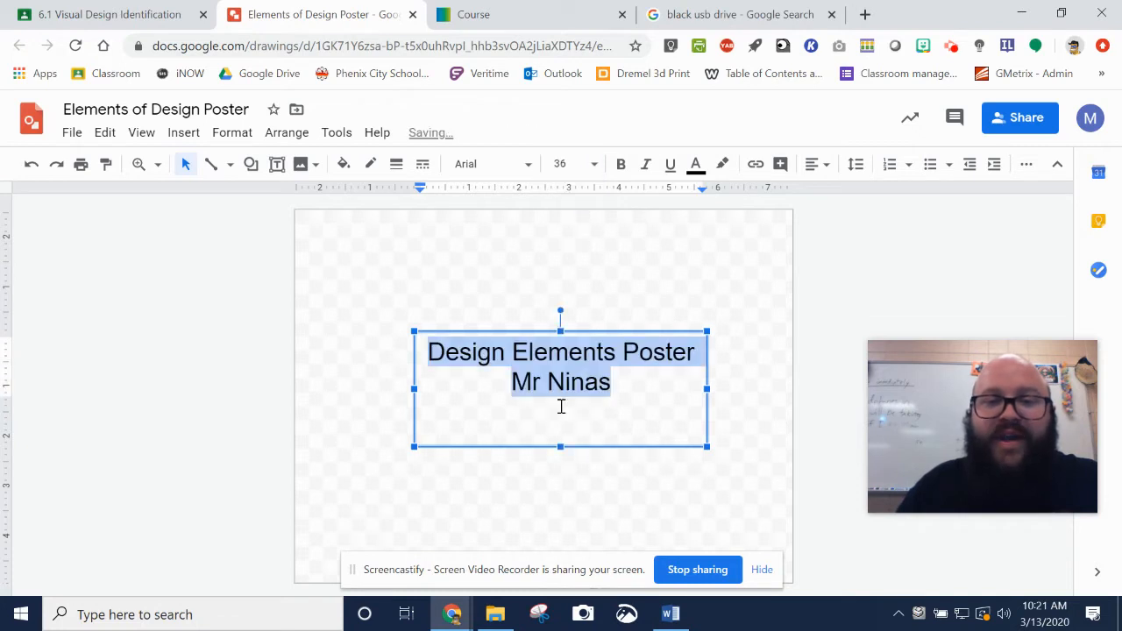
click(521, 285)
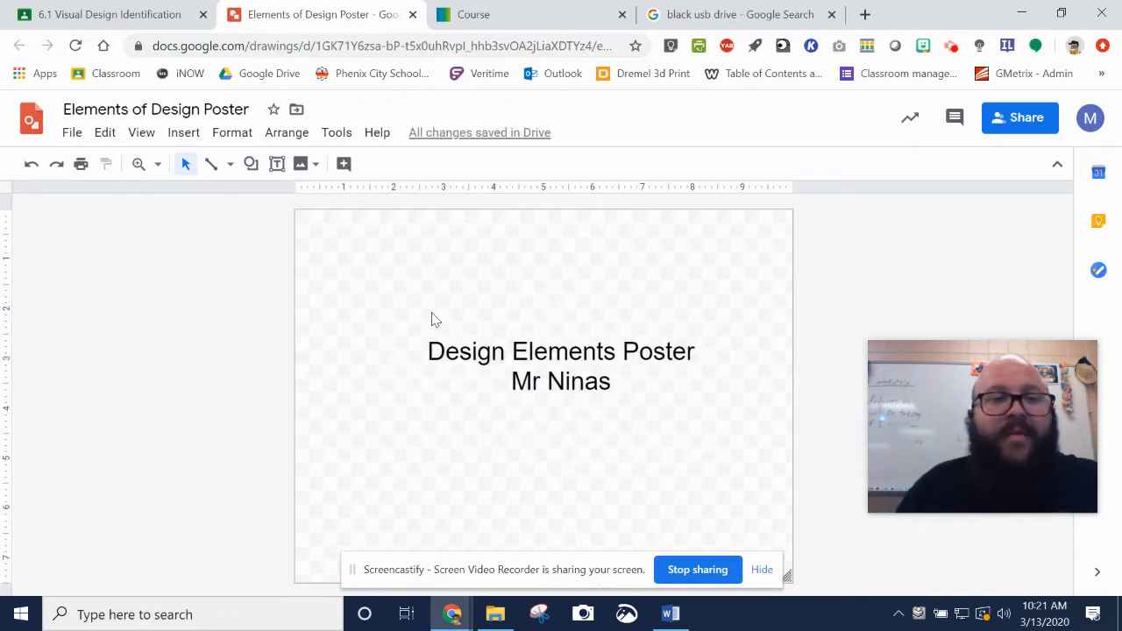
- Take a picture of the USB drive with the camera, allowing camera access, and insert it into the drawing
click(302, 167)
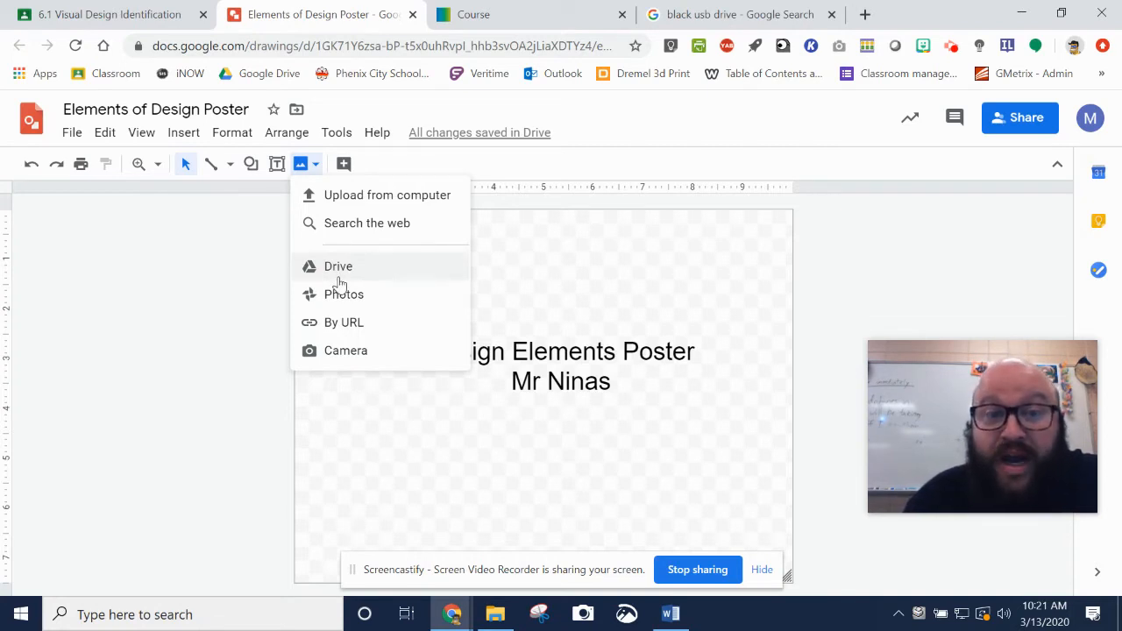
click(335, 359)
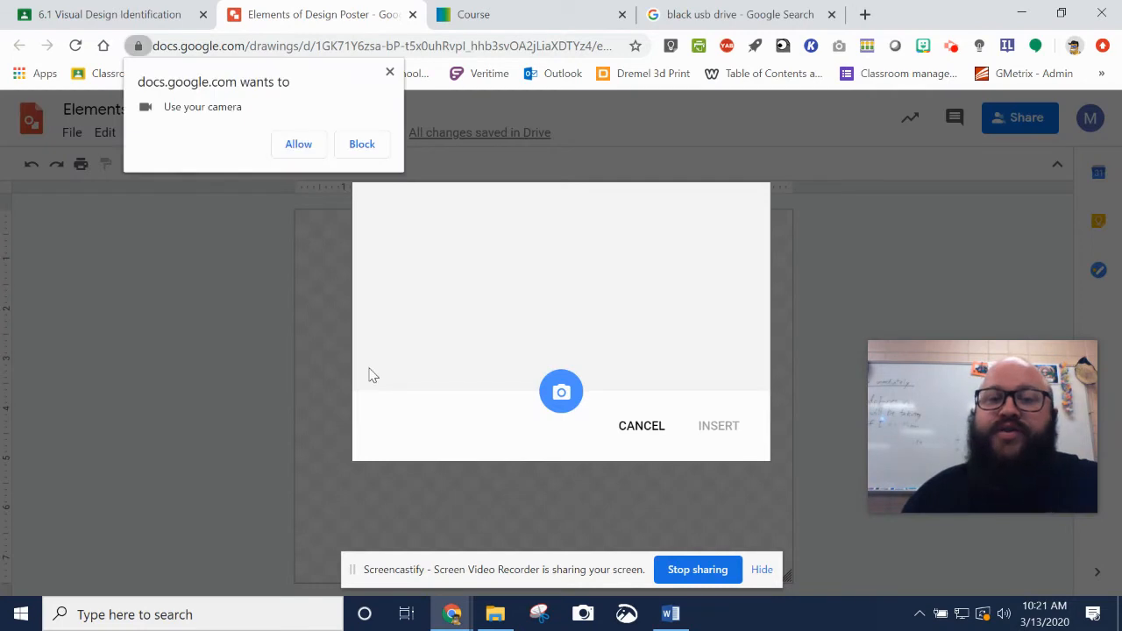
click(313, 148)
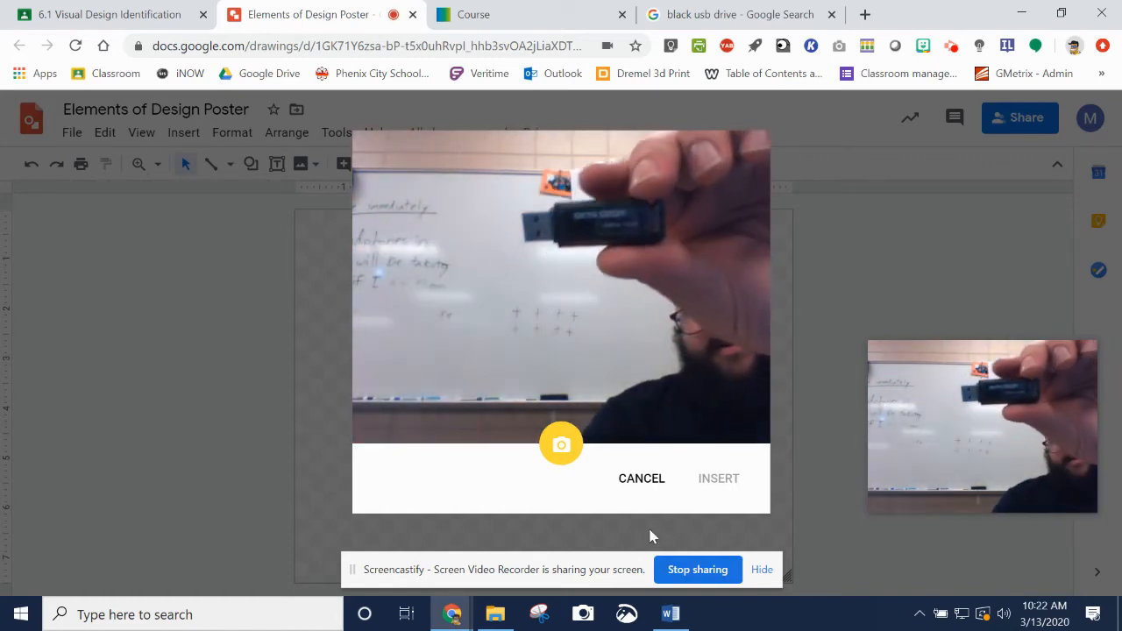
click(561, 445)
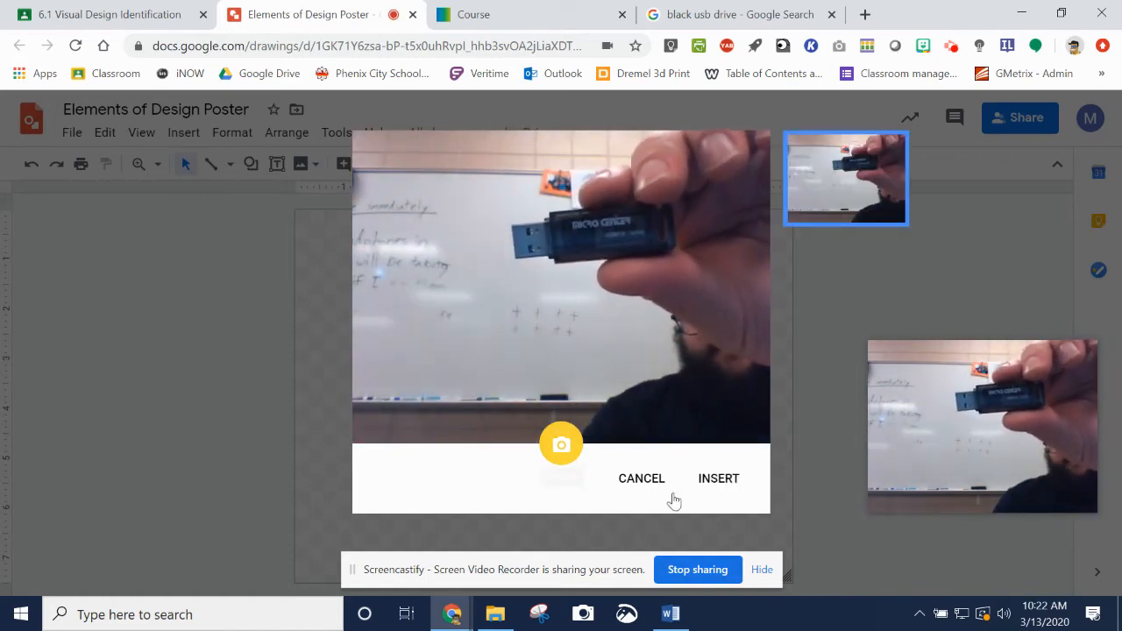
click(724, 482)
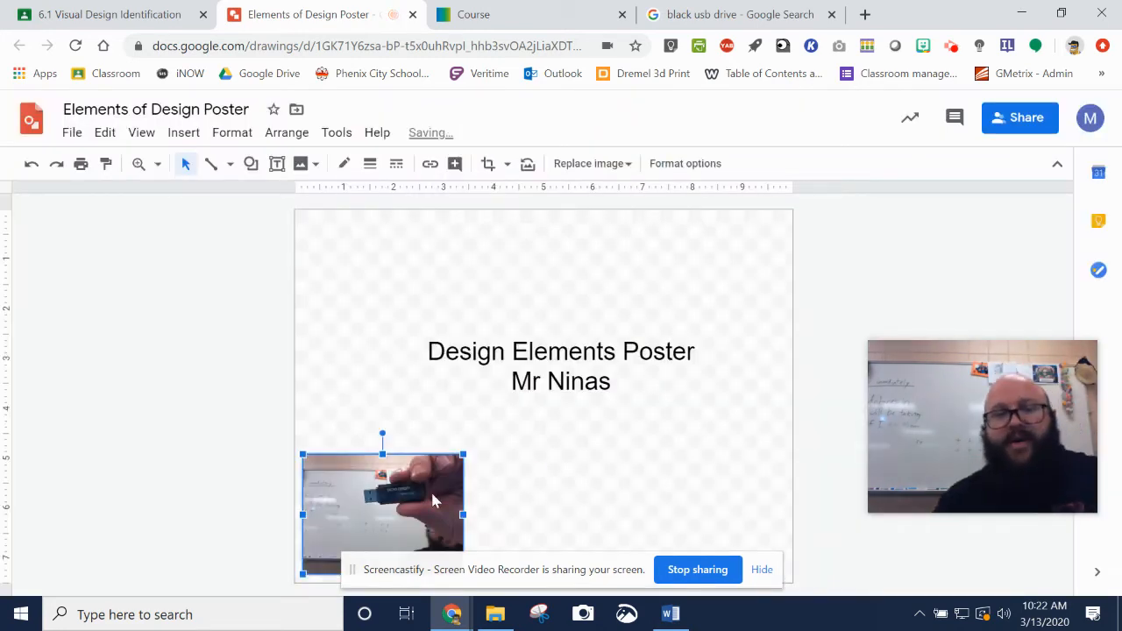
- Move the USB drive photo to the canvas's upper-left corner and shift the title text box slightly down
drag(406, 513, 406, 278)
click(568, 360)
drag(605, 331, 609, 350)
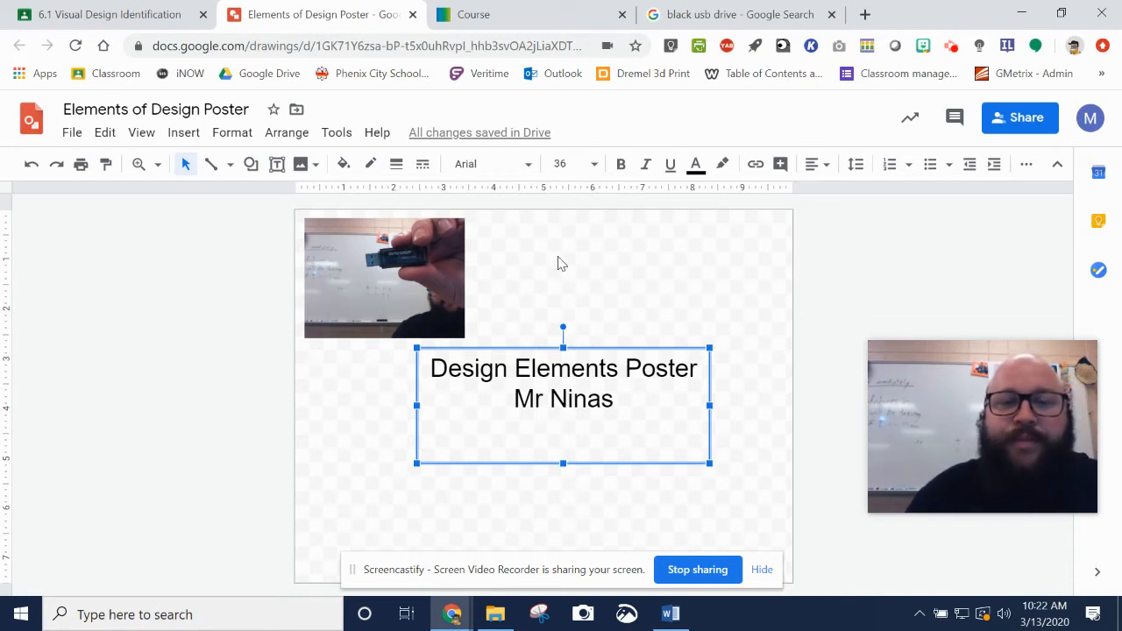
- Add a text box beside the photo reading "Design elements - Straight Lines", based on the example matrix in Word
click(277, 164)
drag(471, 224, 668, 312)
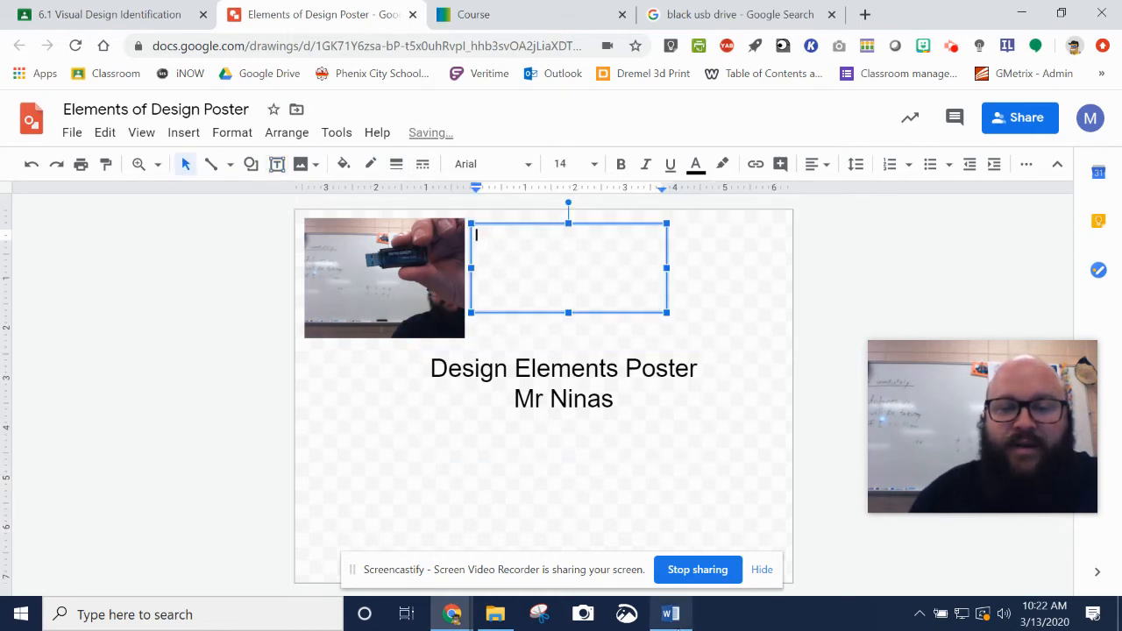
click(671, 613)
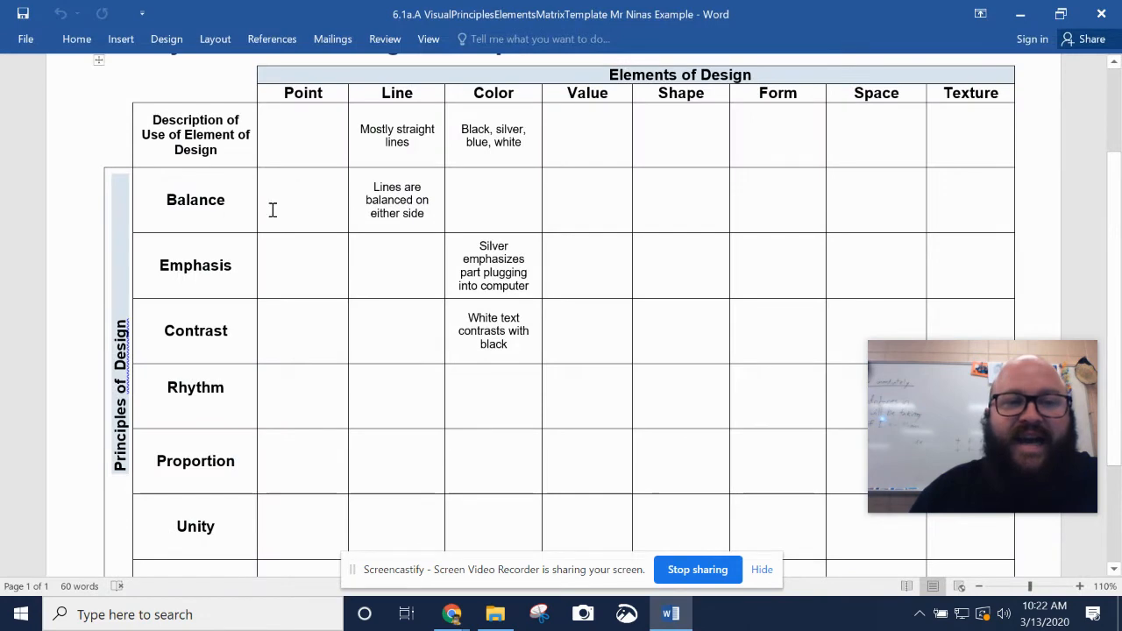
click(671, 614)
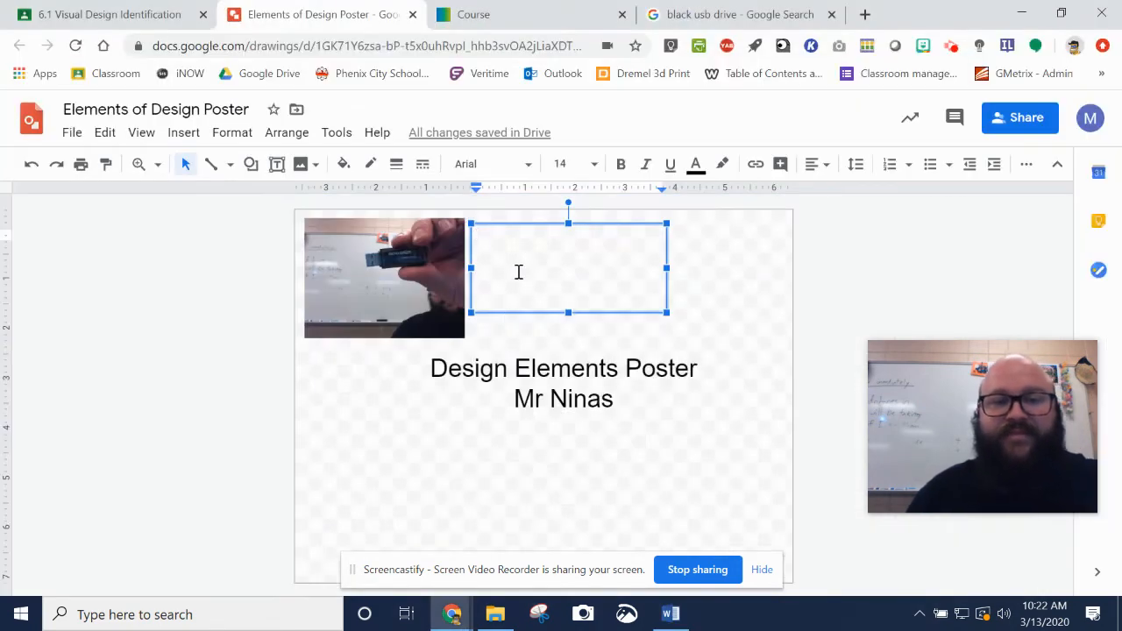
text(Design elements - Straigh)
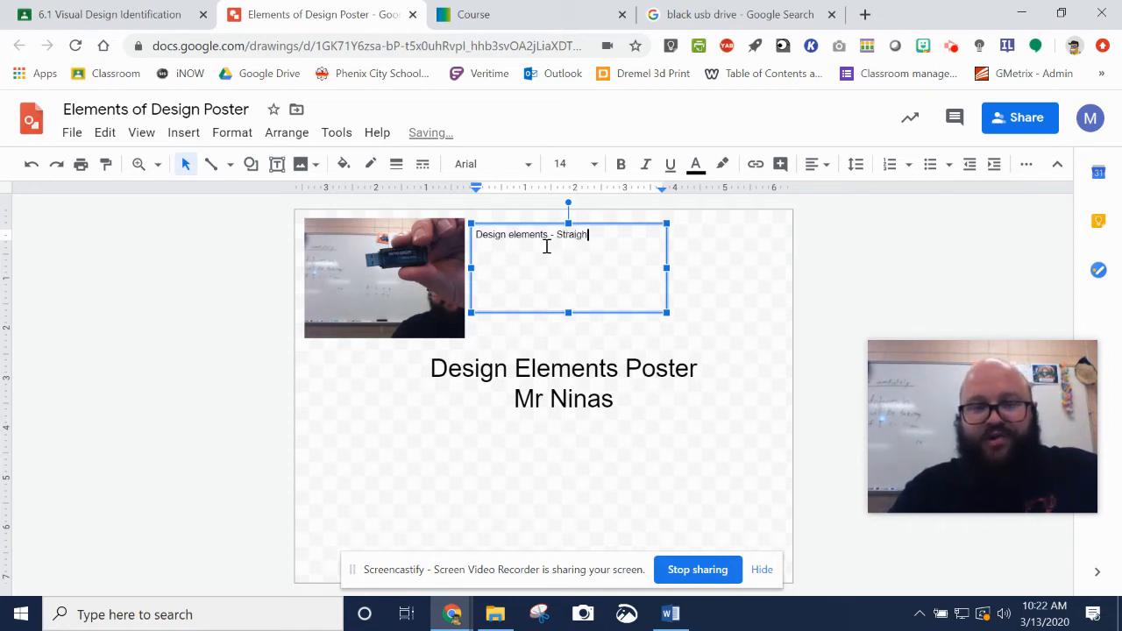
text(t Lines)
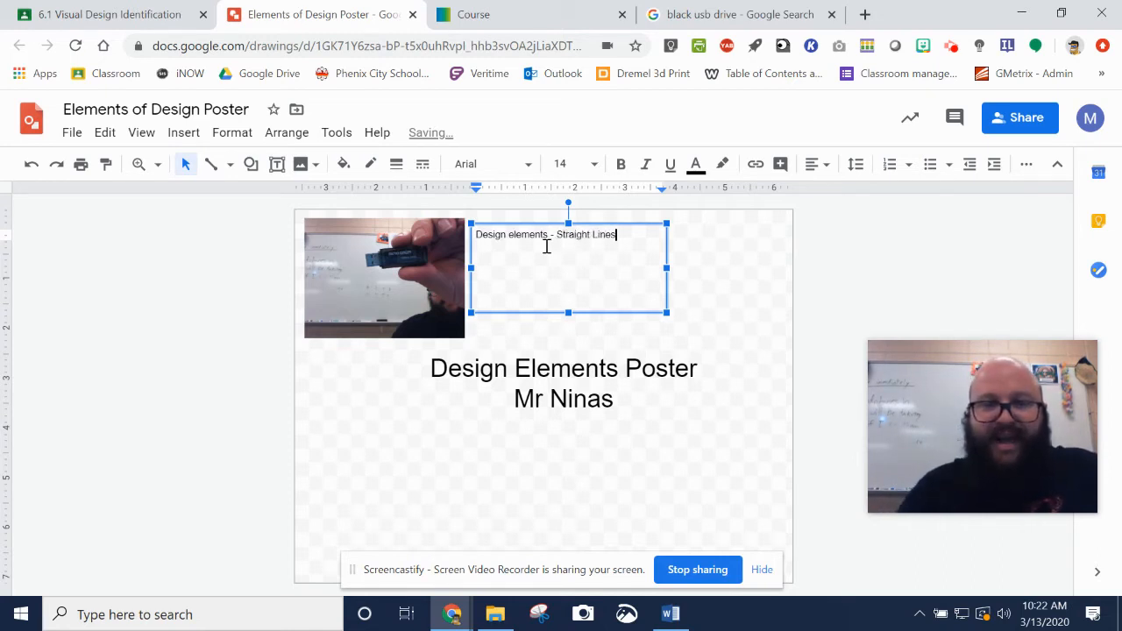
- Check the matrix in Word and extend the design elements line with "and color (black, blue, silver, and white)"
click(671, 614)
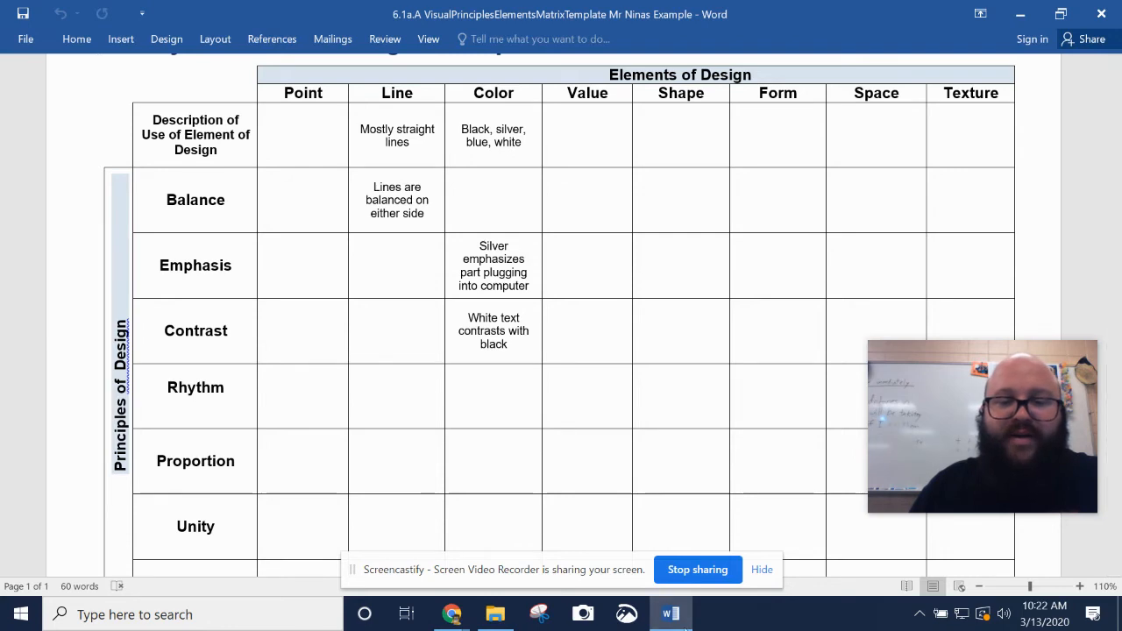
click(671, 614)
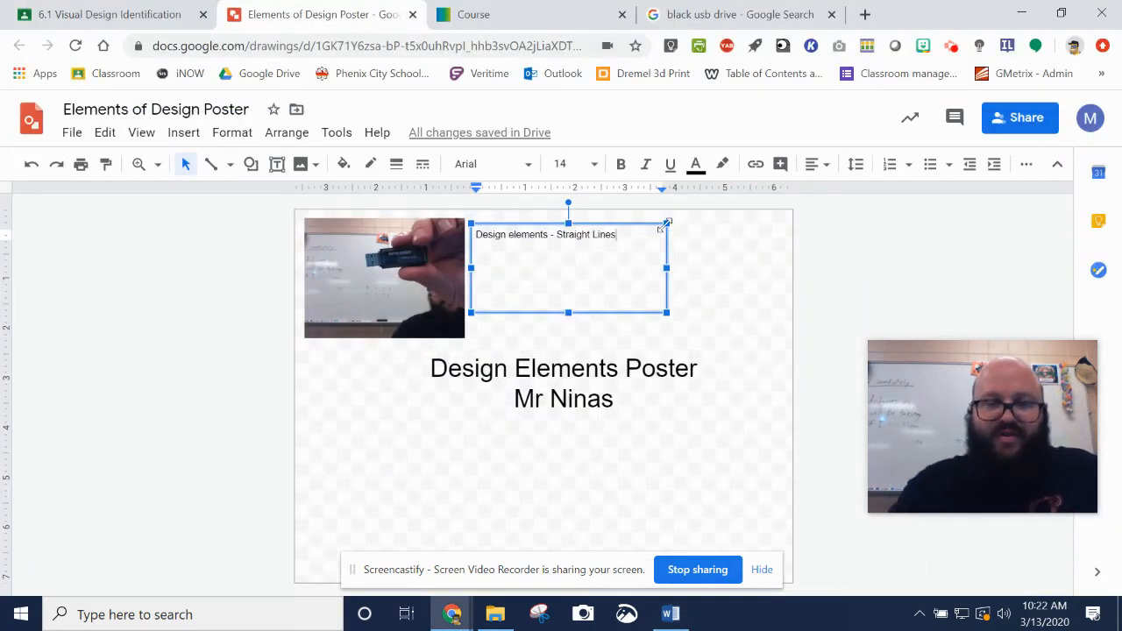
text(a)
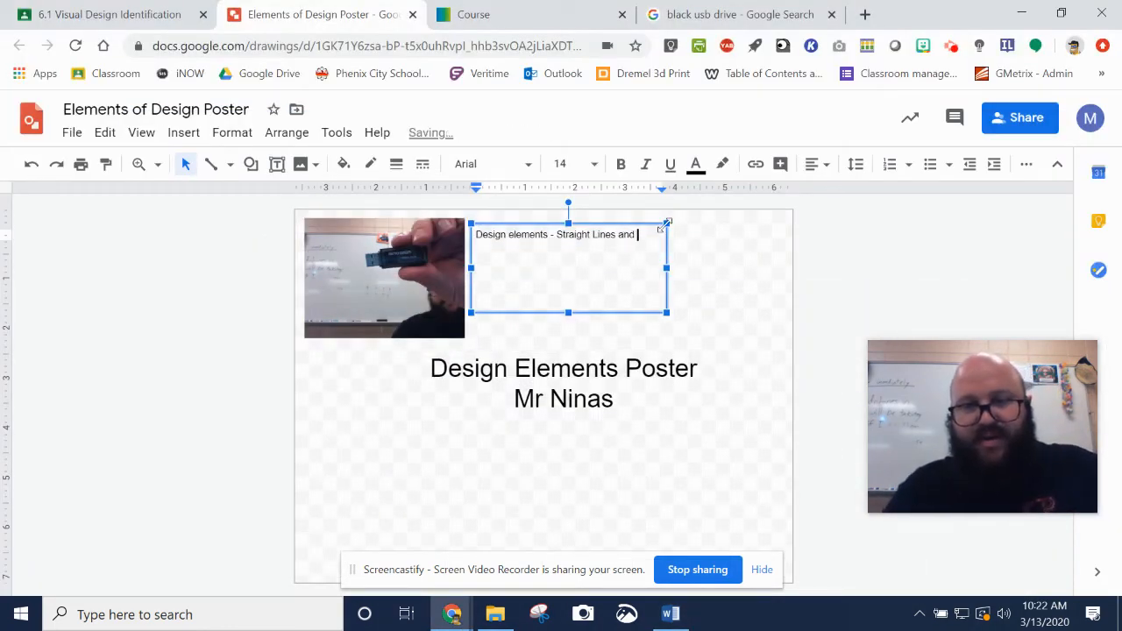
text(nd)
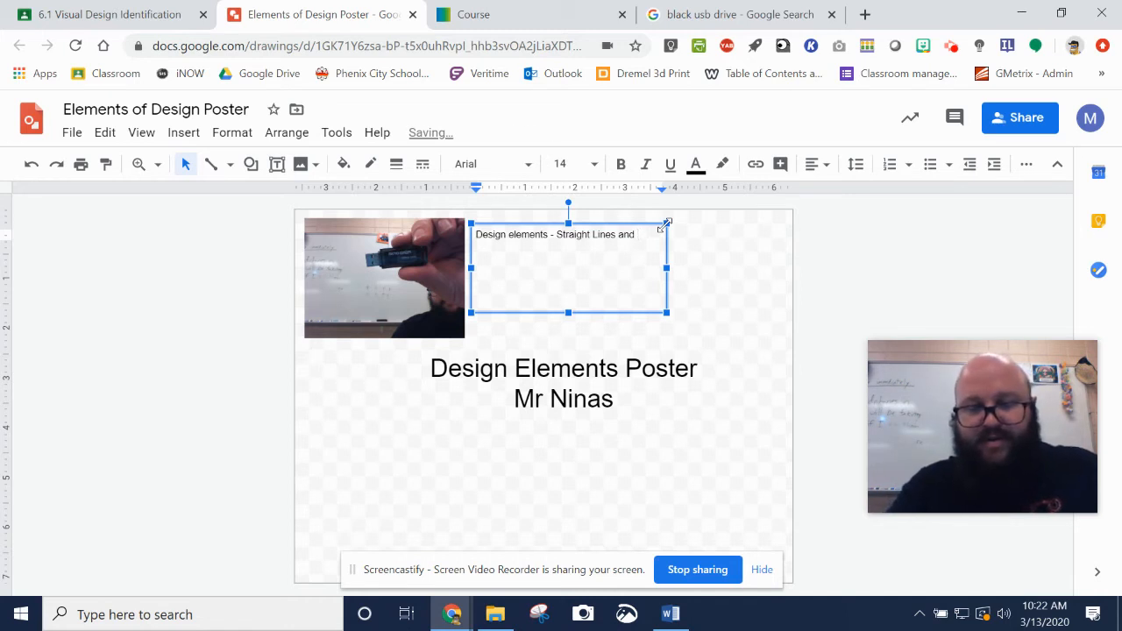
text( color ()
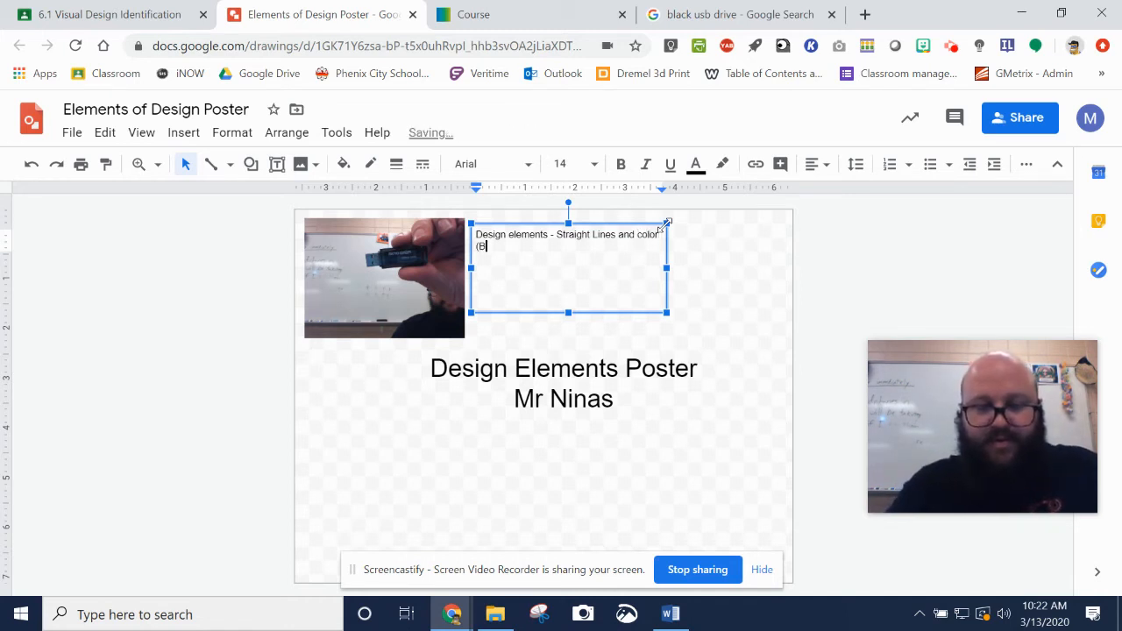
text(black)
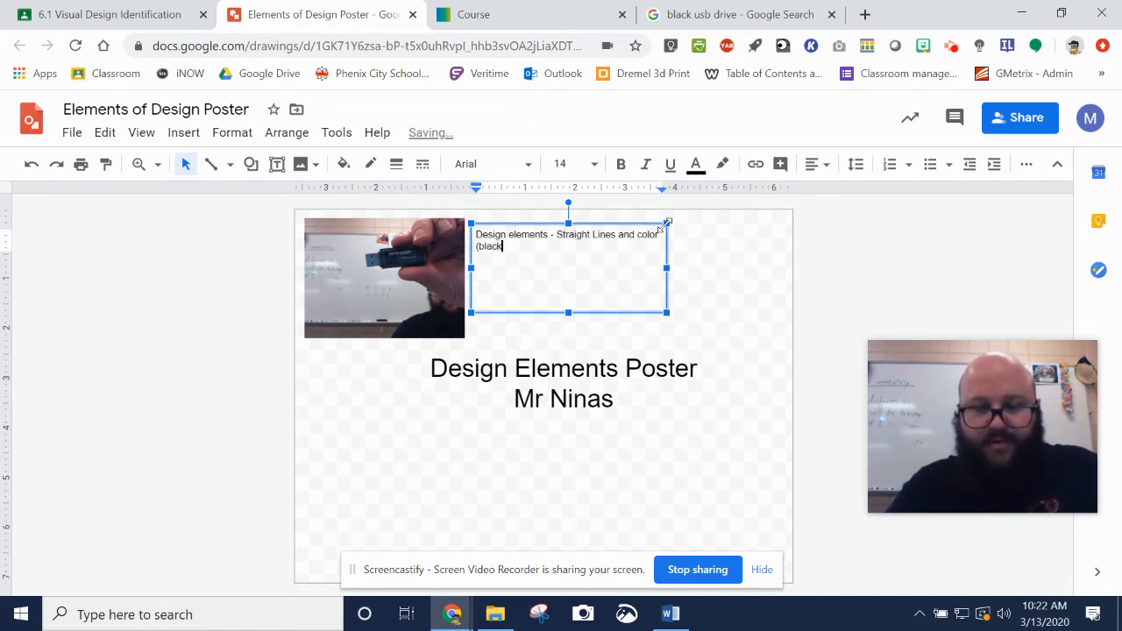
text(, blue, s)
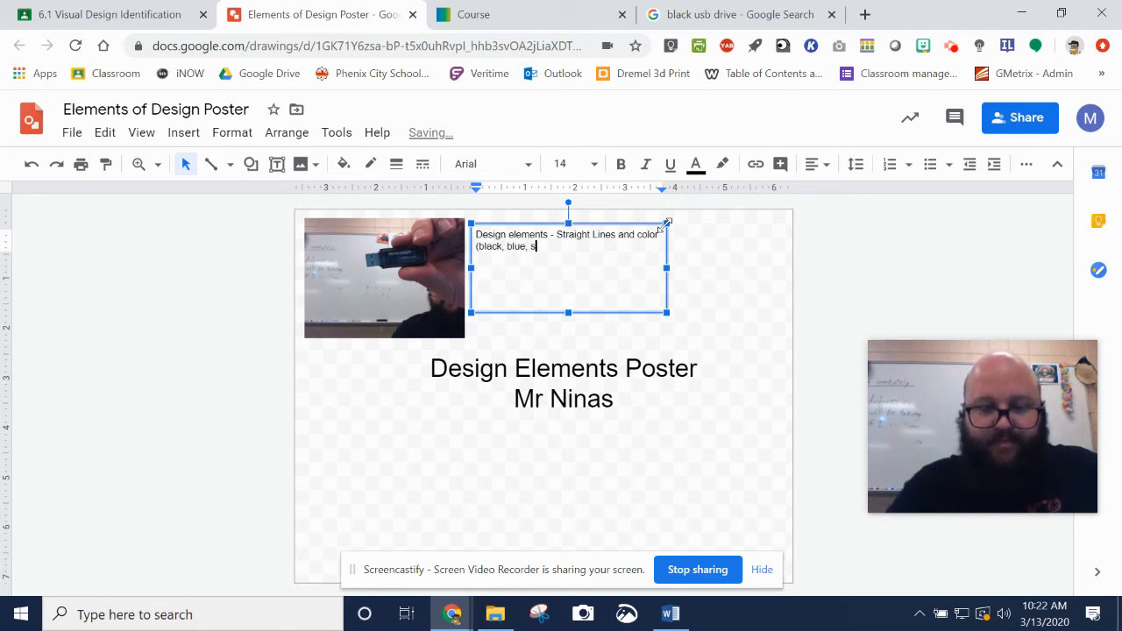
text(ilver, and whi)
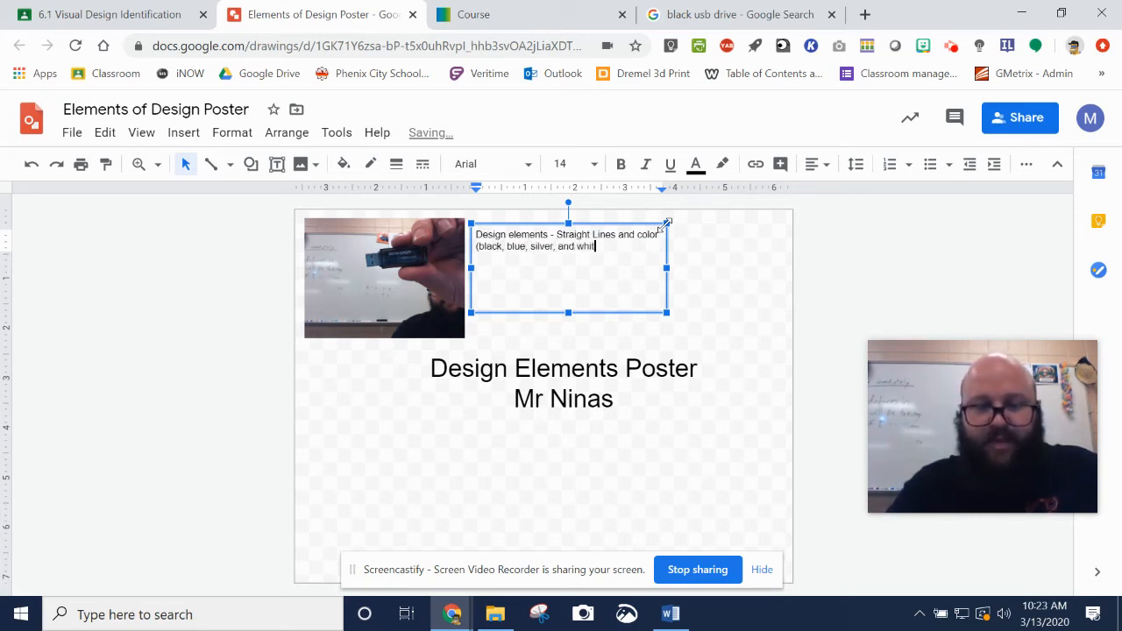
text(te))
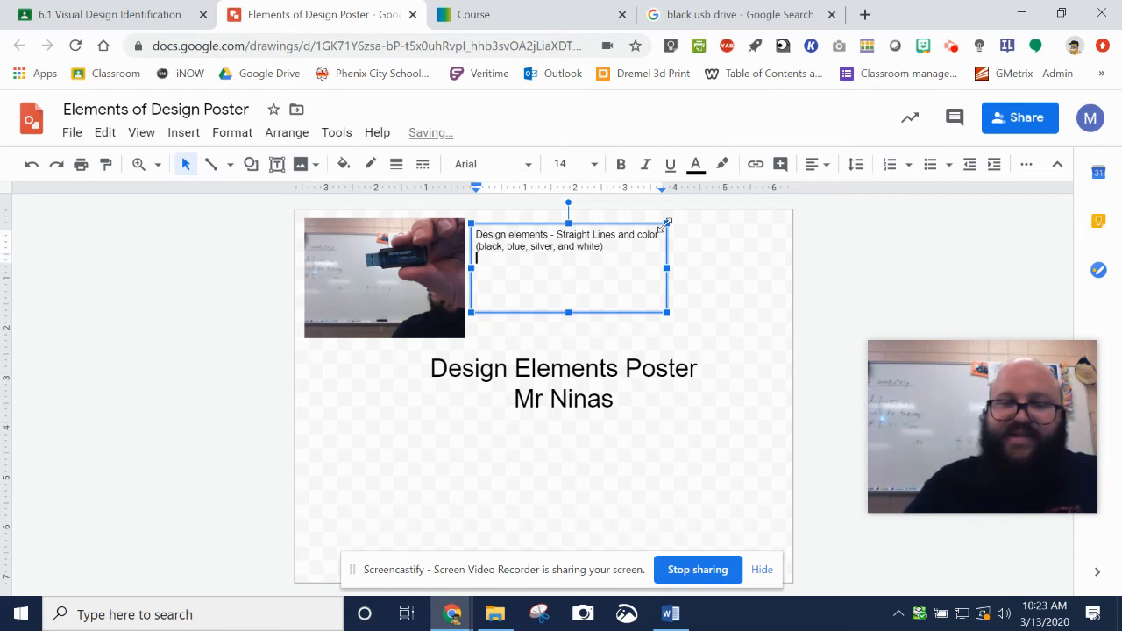
- Below a blank line in the same text box, start a paragraph reading "Design Principles: Contrasting colors," based on the Word matrix
key(Return)
key(Return)
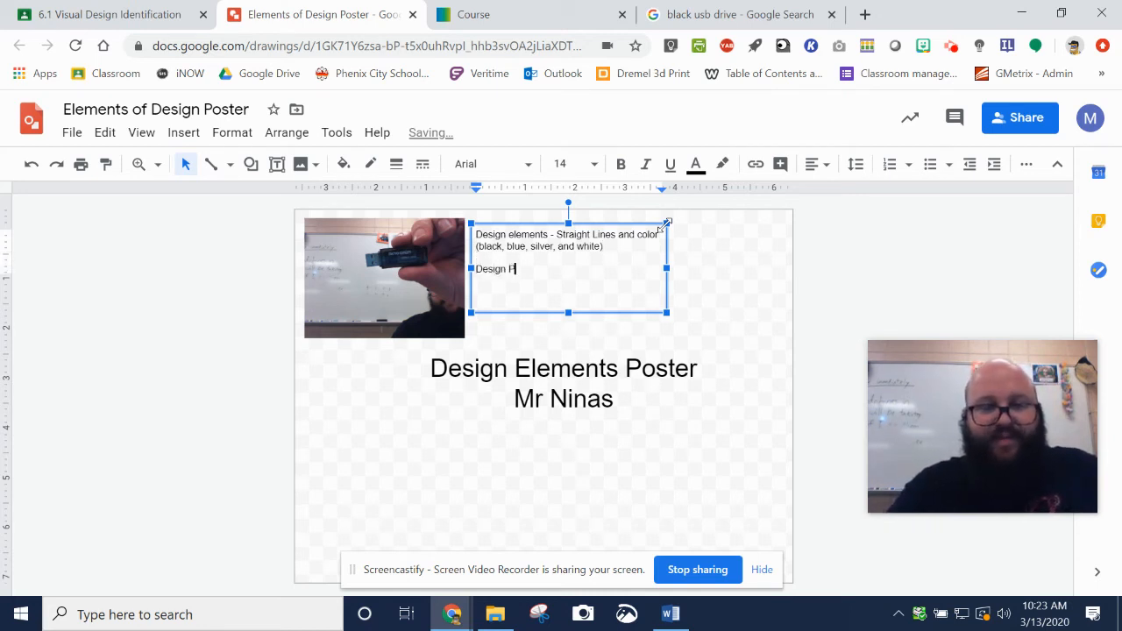
text(Design Principles:)
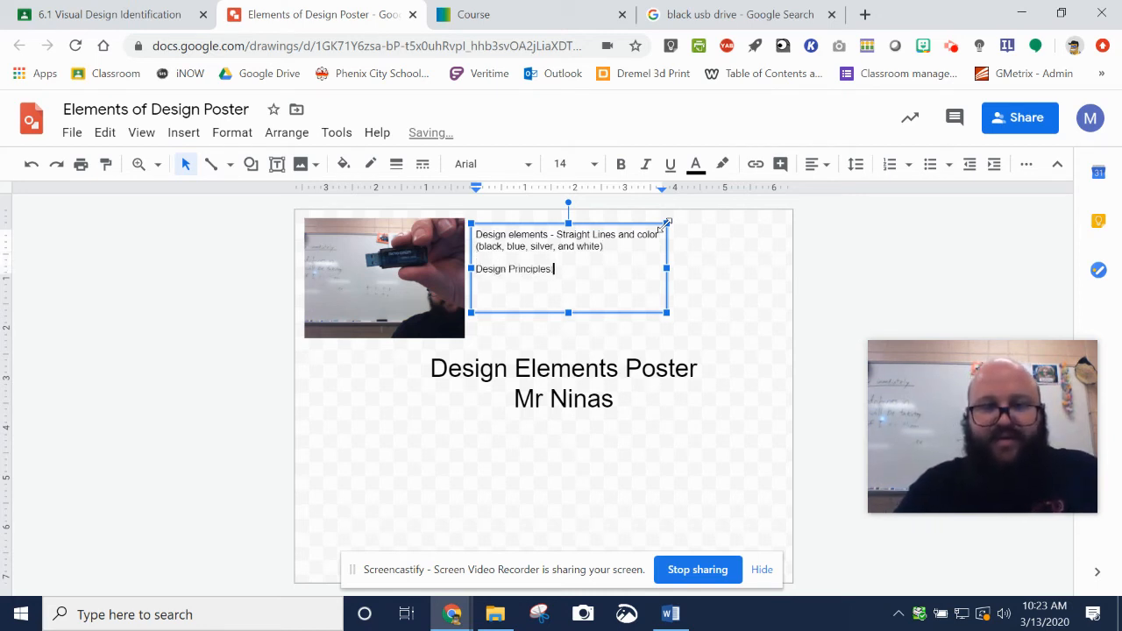
click(676, 625)
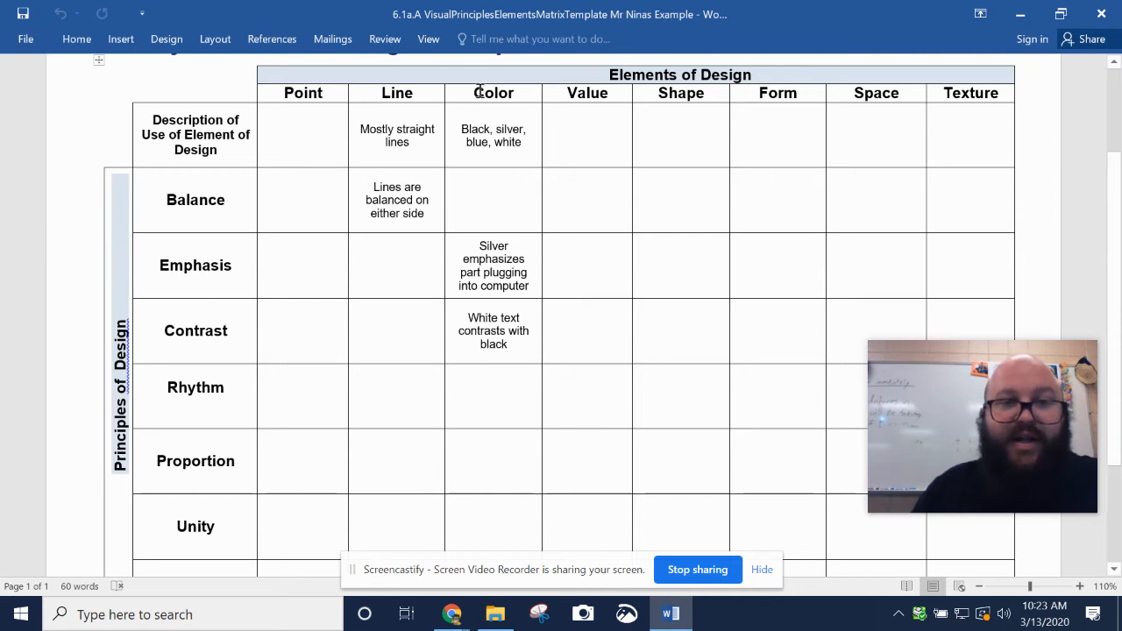
click(671, 615)
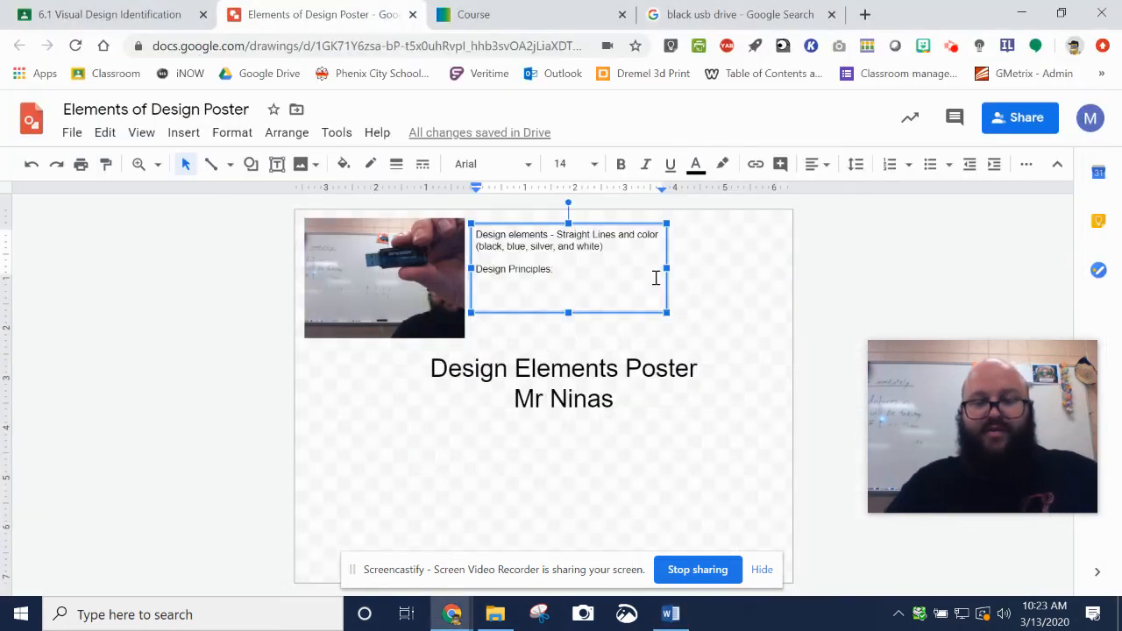
text(Contrasting colors,)
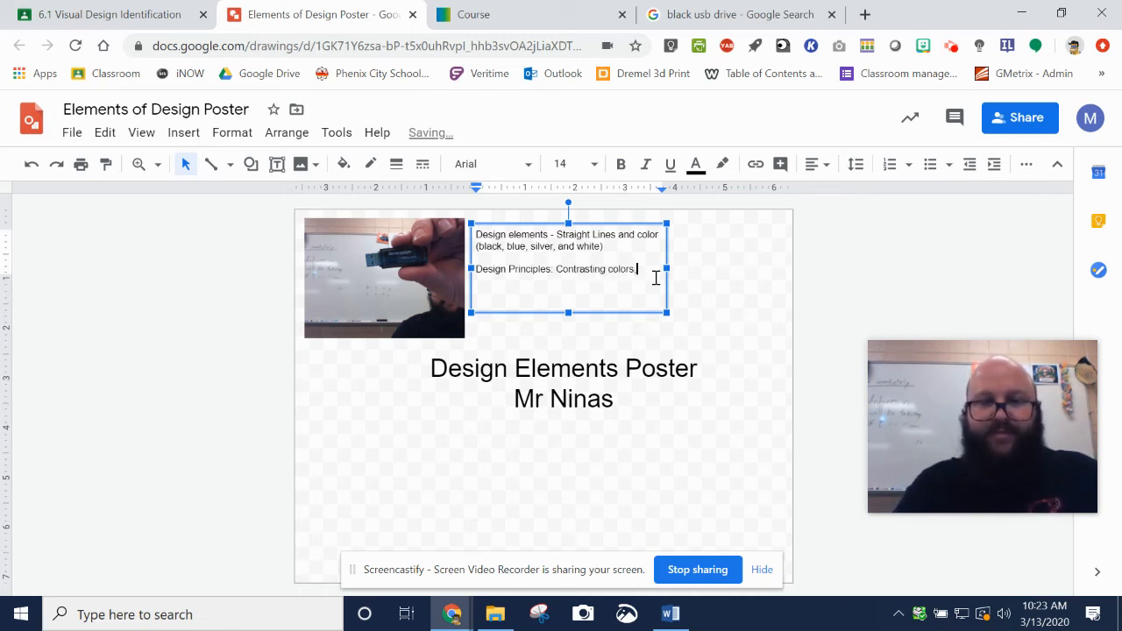
- Continue the design principles with "emphasis with color, balanced lines", taken from the emphasis and balance rows of the Word matrix
click(672, 615)
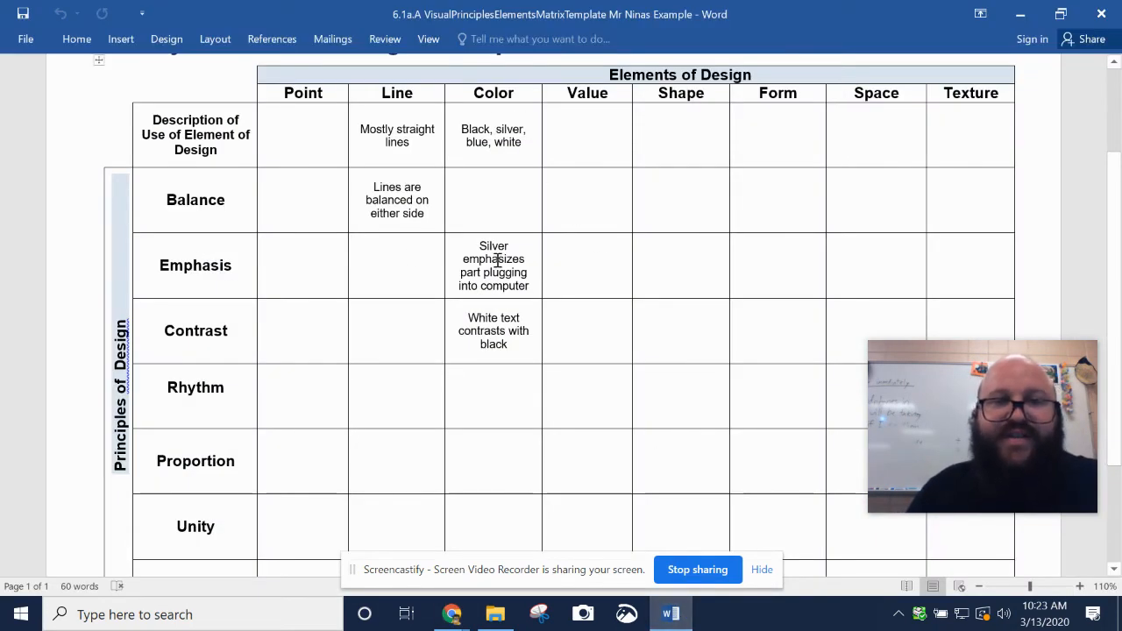
click(671, 613)
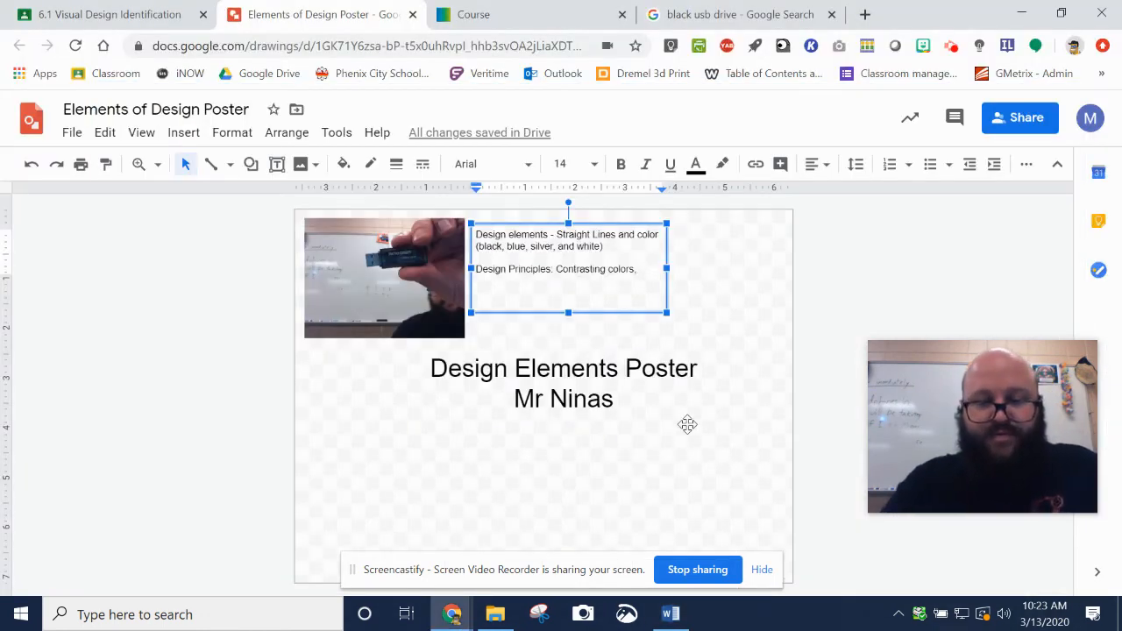
text(emphasis with color,)
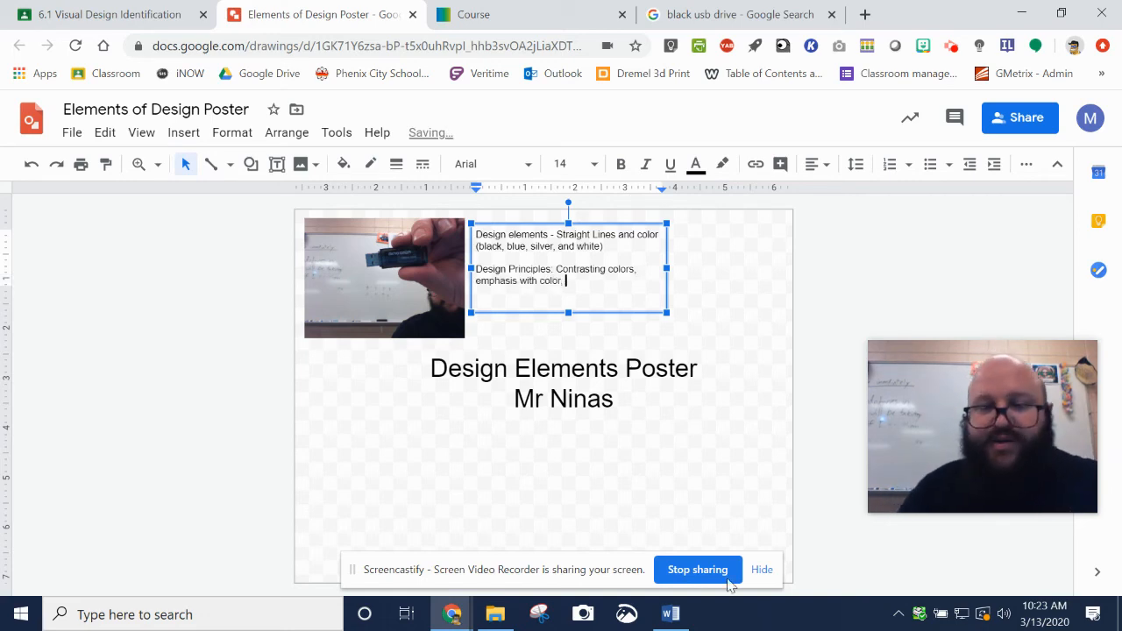
click(670, 614)
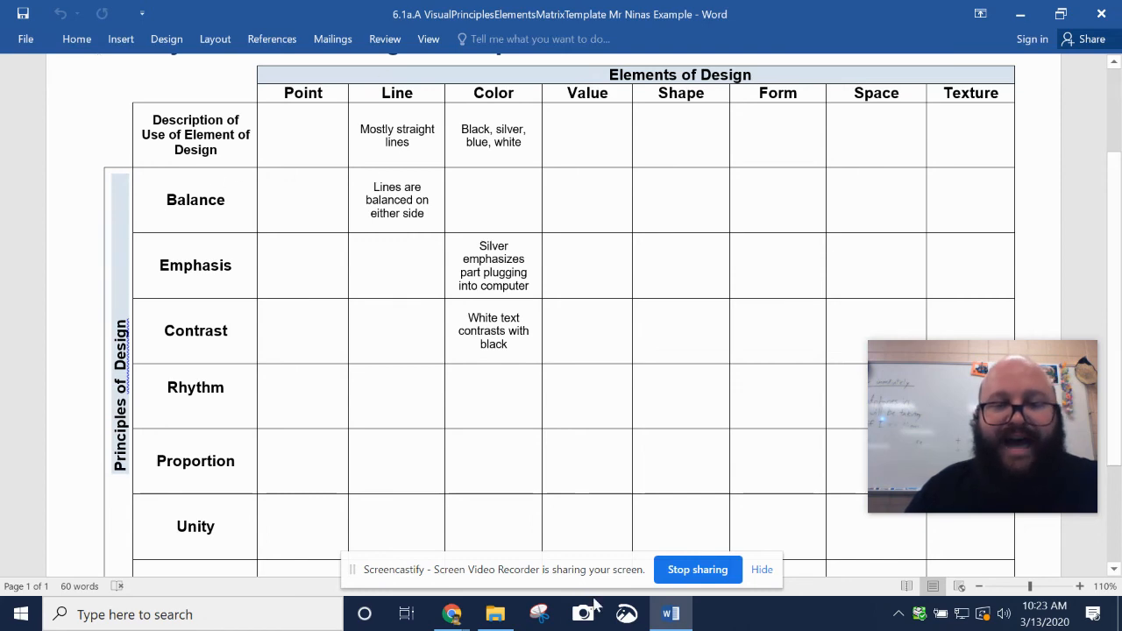
click(670, 613)
text(balanced lines)
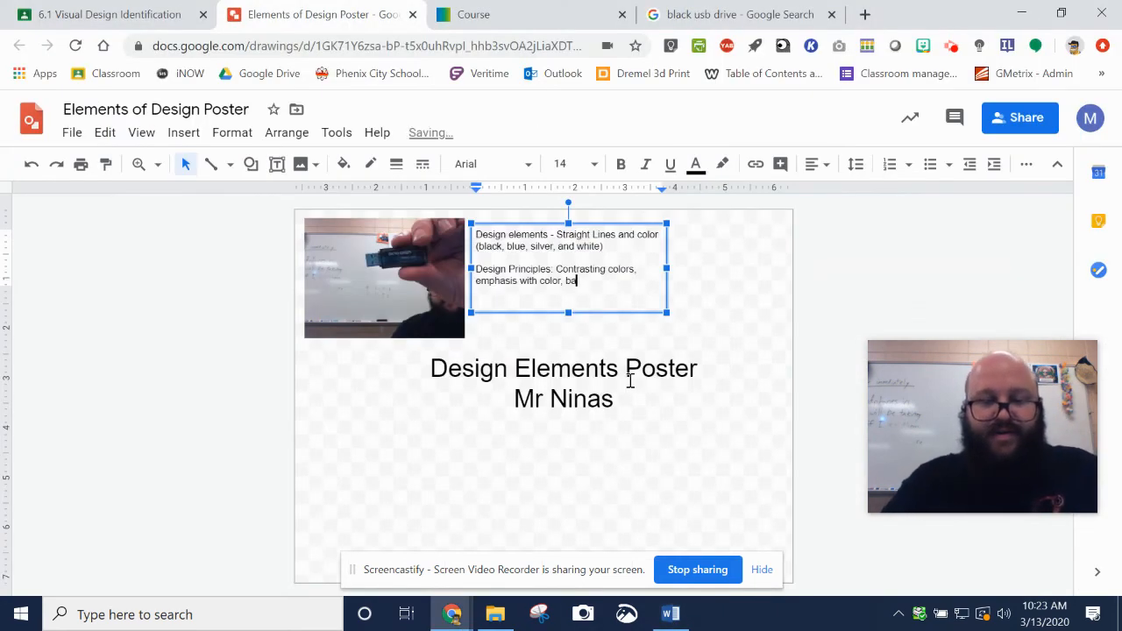